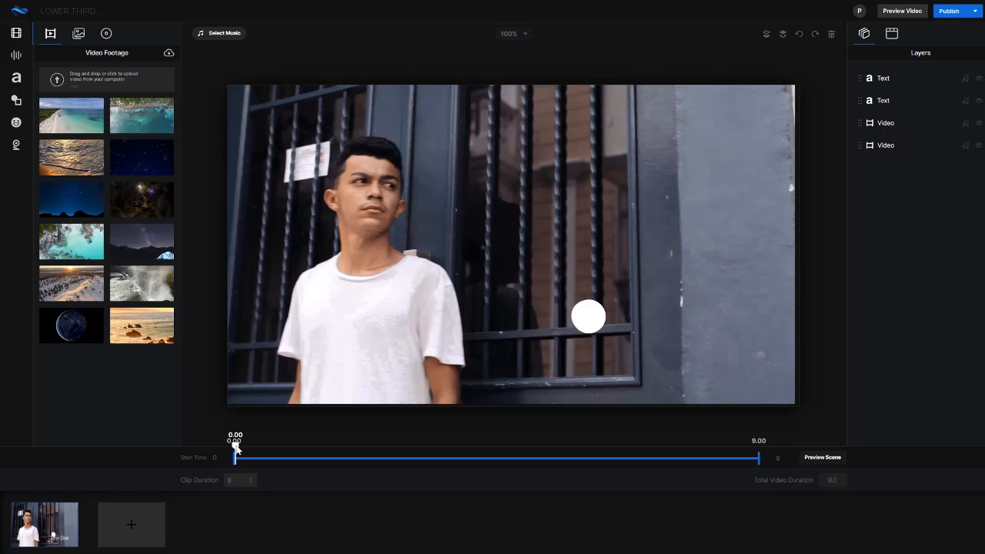
- Add a second scene after the video scene and select its Welcome text
{"action": "left_click_drag", "start_coordinate": [235, 449], "coordinate": [224, 469]}
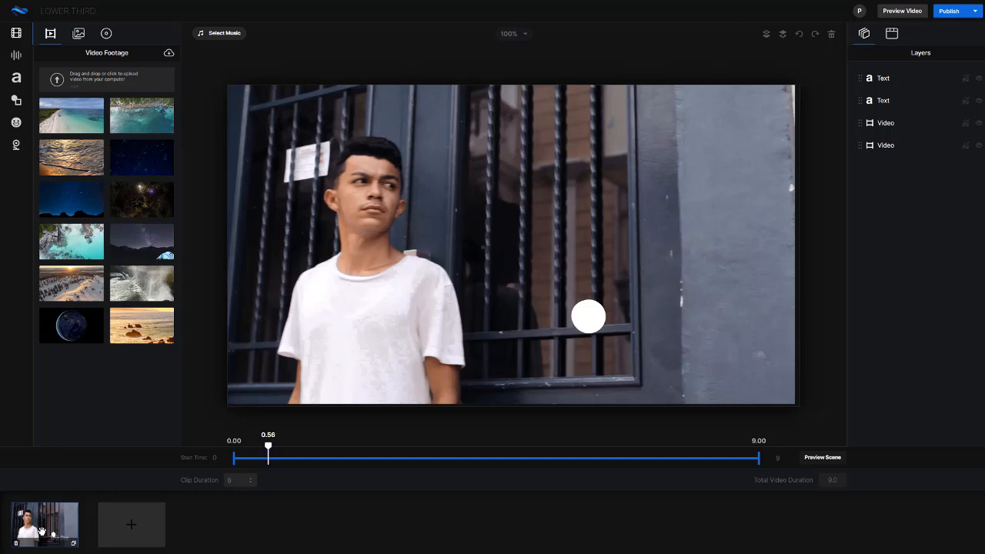
{"action": "left_click", "coordinate": [140, 531]}
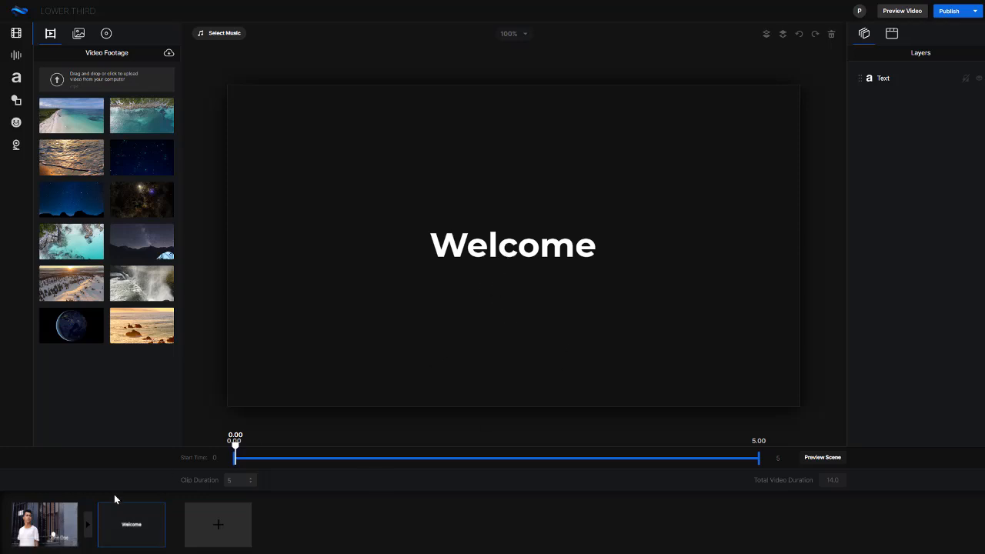
{"action": "left_click", "coordinate": [506, 243]}
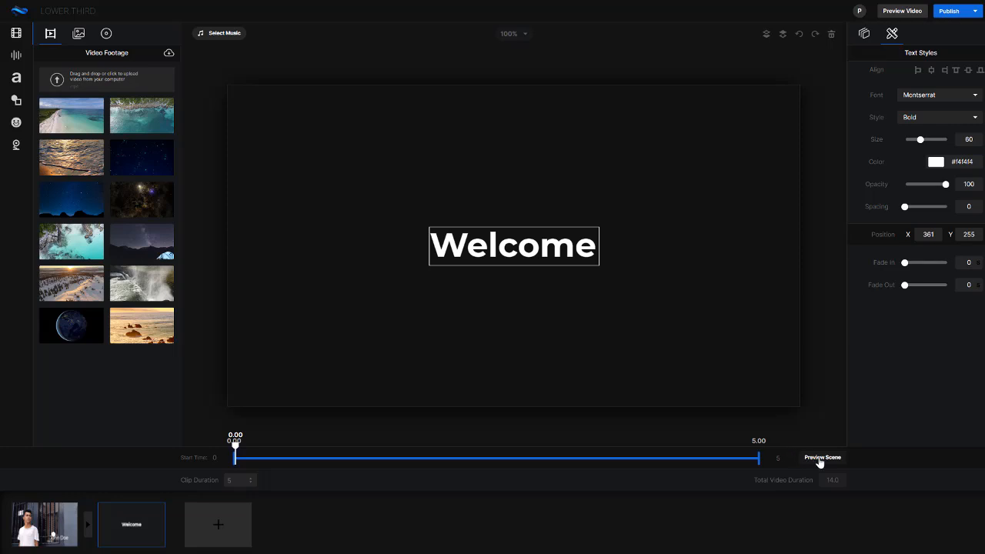
- Compare the two scenes and examine the video scene's text and video layers, including the name title's timing and style settings
{"action": "left_click", "coordinate": [68, 530]}
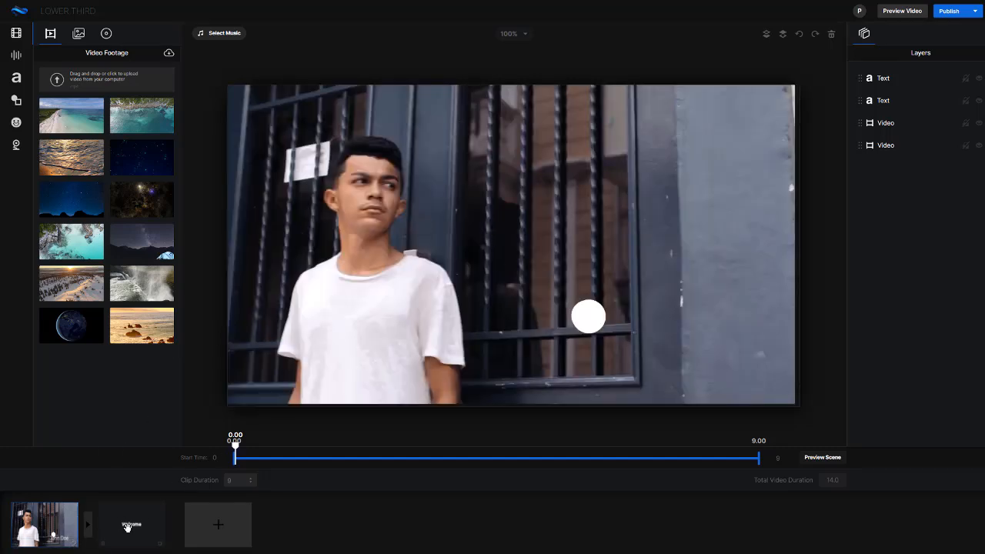
{"action": "left_click", "coordinate": [121, 527]}
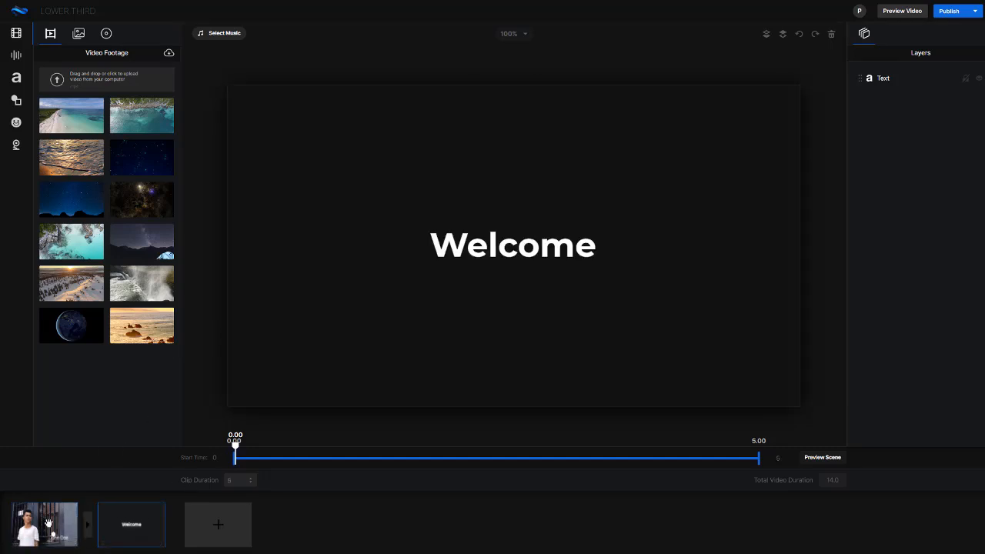
{"action": "left_click", "coordinate": [48, 523]}
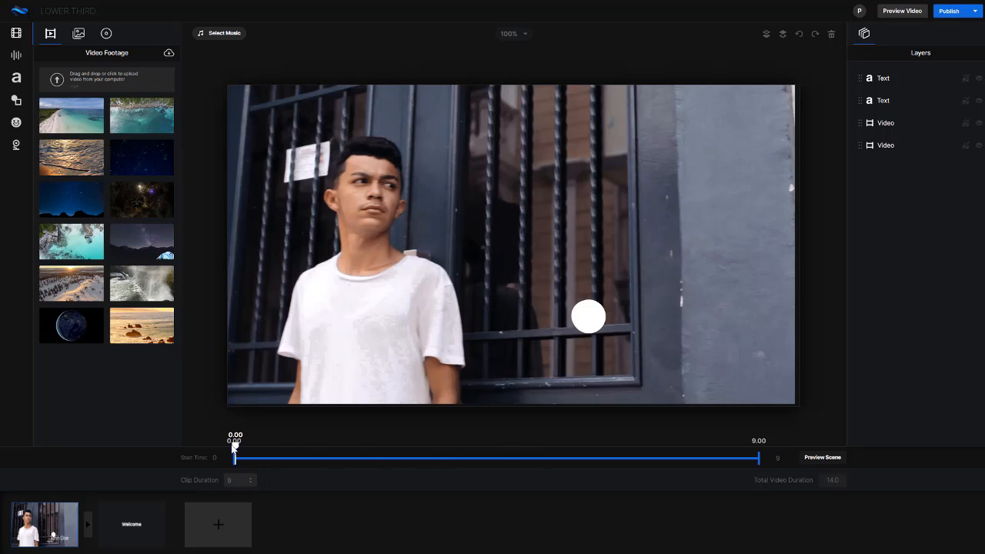
{"action": "left_click_drag", "start_coordinate": [303, 448], "coordinate": [400, 449]}
{"action": "left_click", "coordinate": [882, 79]}
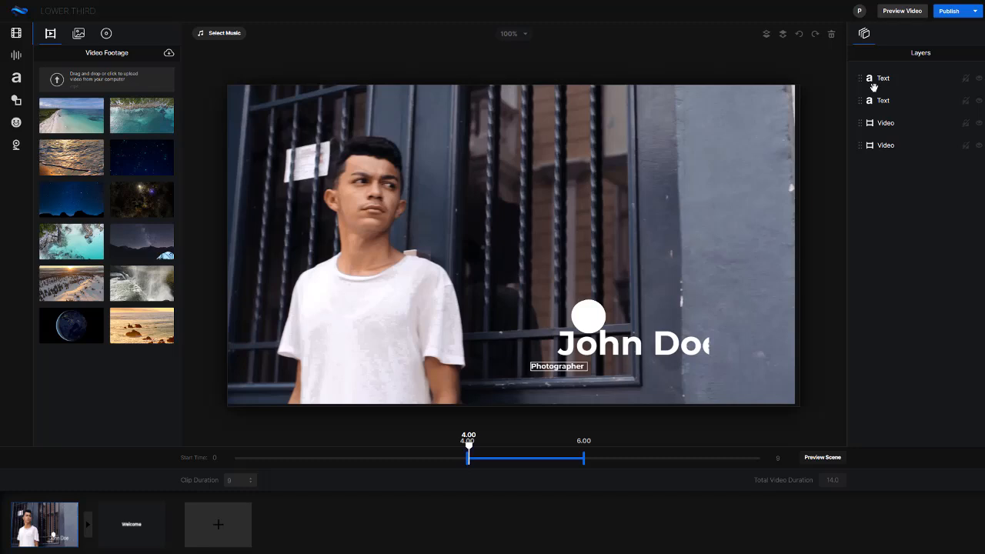
{"action": "left_click", "coordinate": [886, 124]}
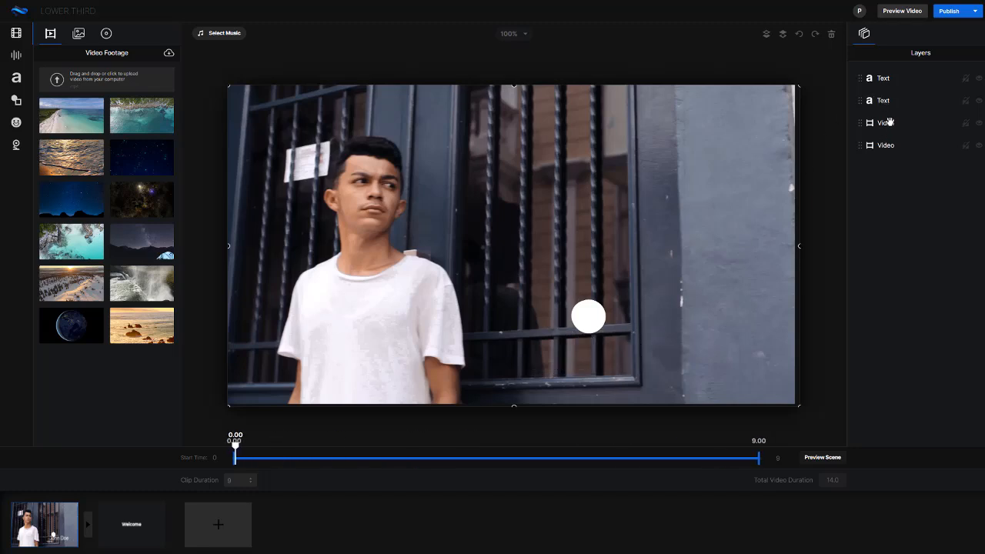
{"action": "left_click", "coordinate": [885, 101]}
{"action": "left_click", "coordinate": [887, 78]}
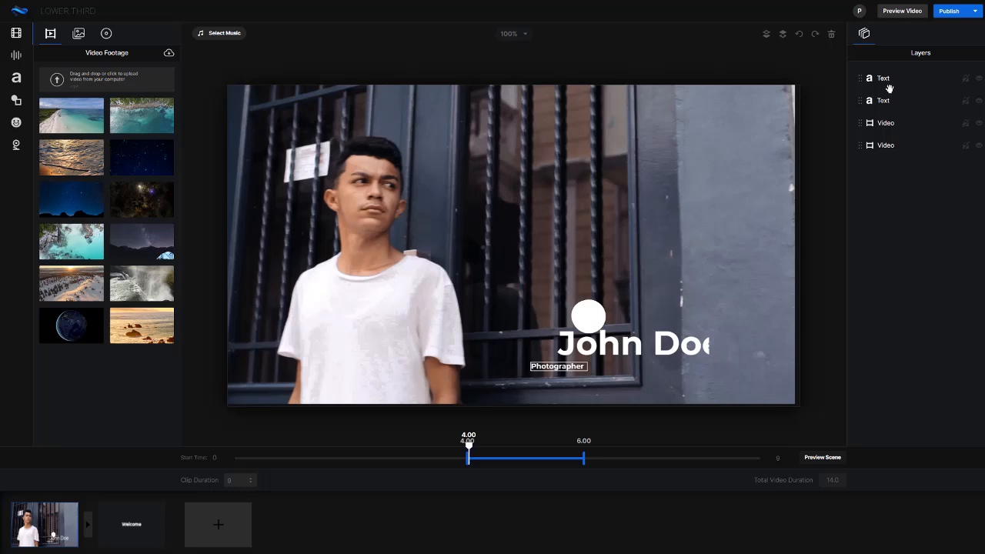
{"action": "left_click", "coordinate": [888, 100]}
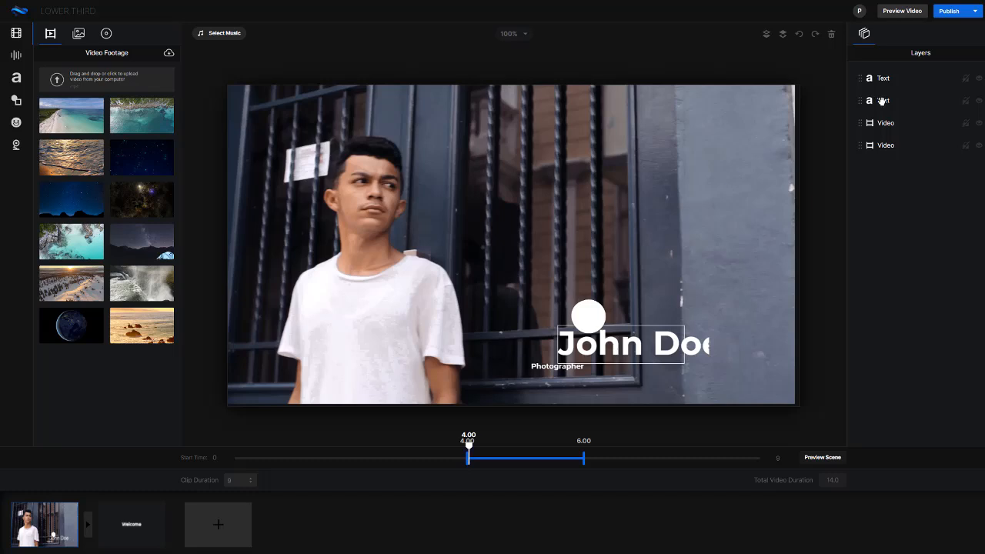
{"action": "left_click", "coordinate": [882, 101]}
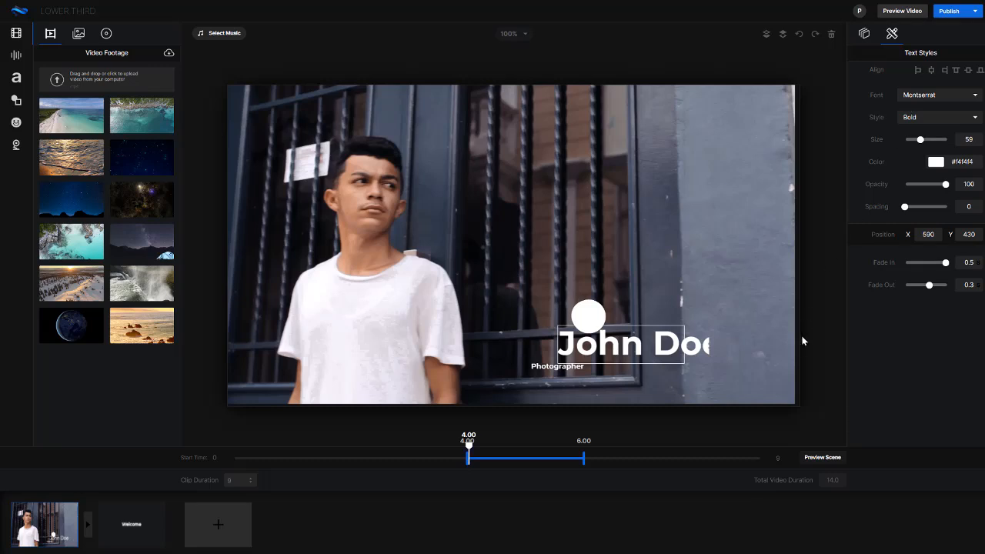
- Try to reduce the name title in the video scene to font size 37, keeping the Montserrat font
{"action": "left_click", "coordinate": [720, 379]}
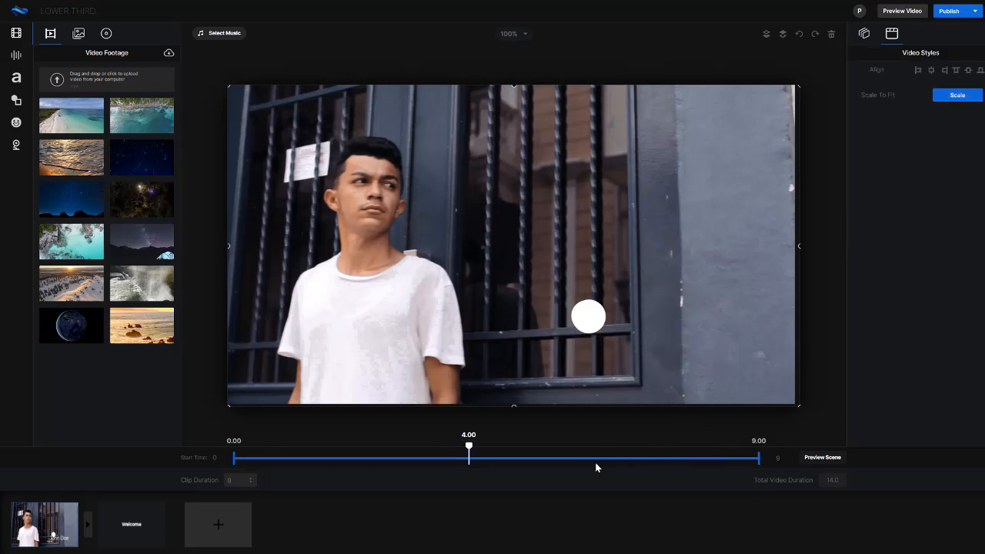
{"action": "left_click_drag", "start_coordinate": [468, 446], "coordinate": [572, 446]}
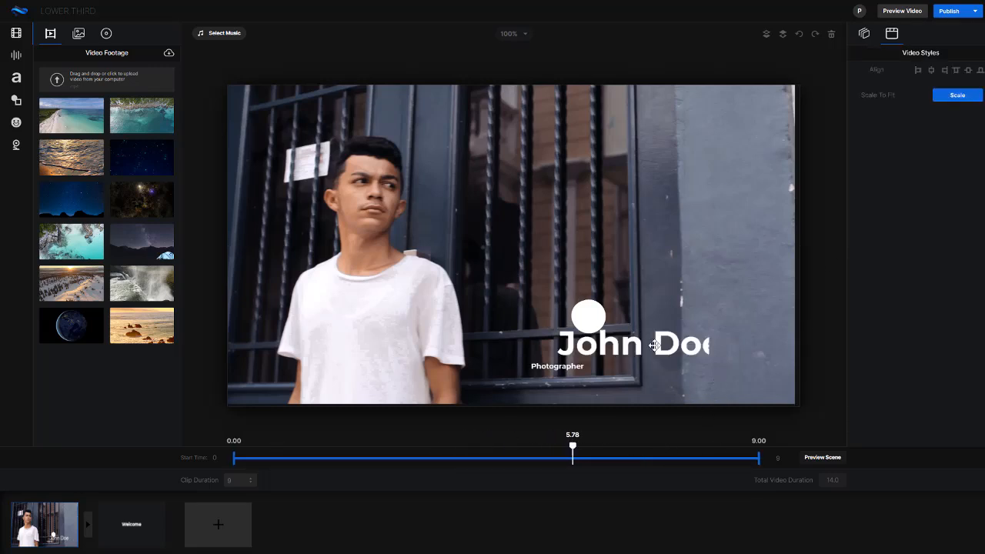
{"action": "left_click", "coordinate": [653, 346]}
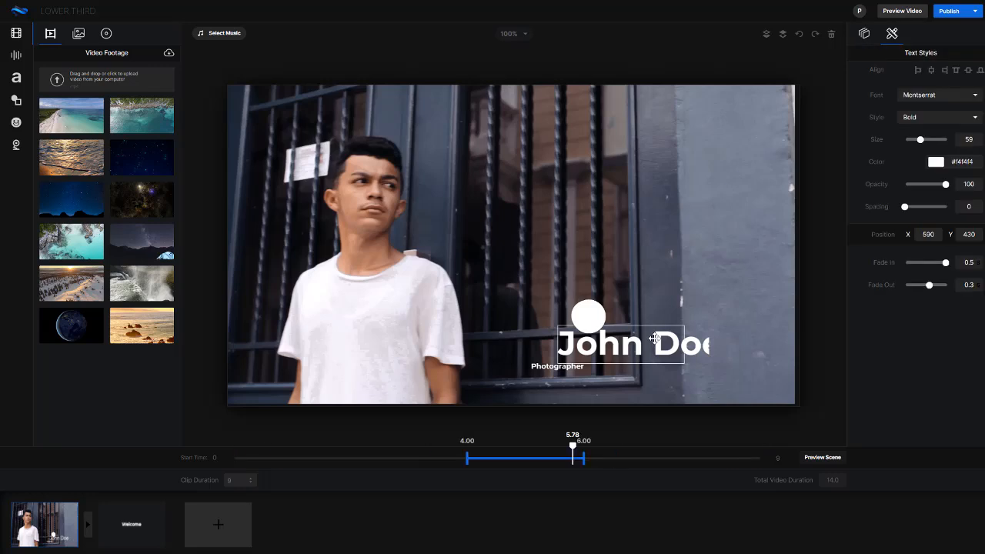
{"action": "double_click", "coordinate": [618, 352]}
{"action": "left_click", "coordinate": [564, 336]}
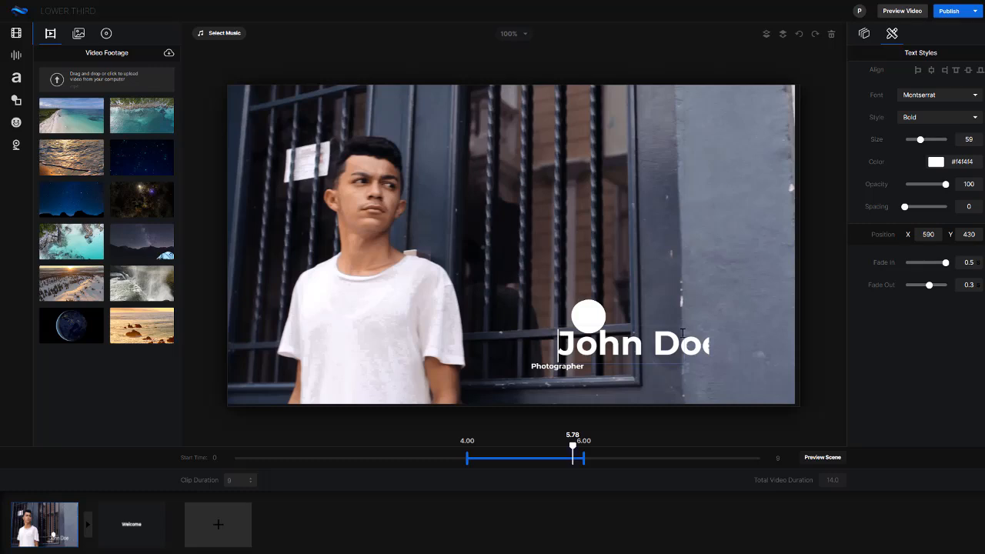
{"action": "left_click_drag", "start_coordinate": [682, 333], "coordinate": [725, 341]}
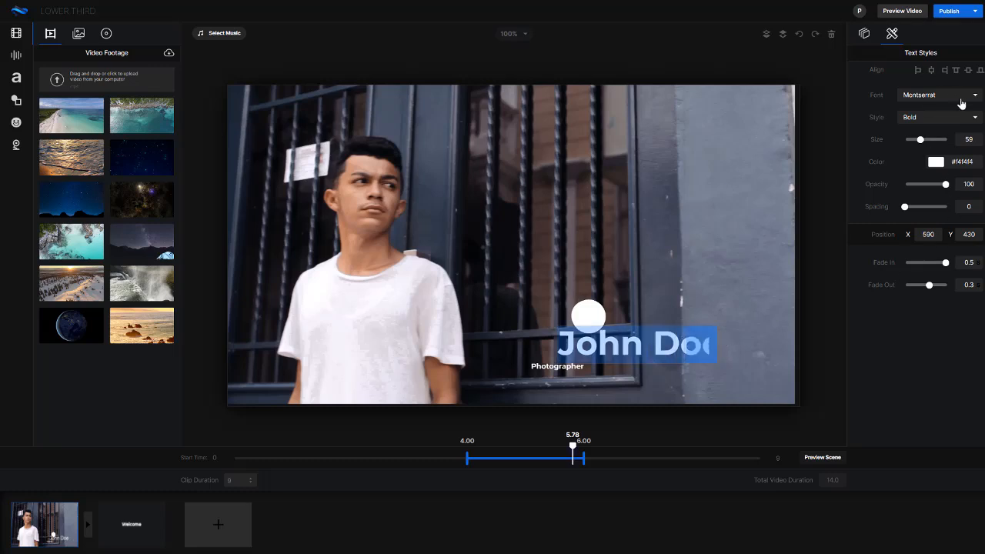
{"action": "left_click_drag", "start_coordinate": [920, 143], "coordinate": [912, 145]}
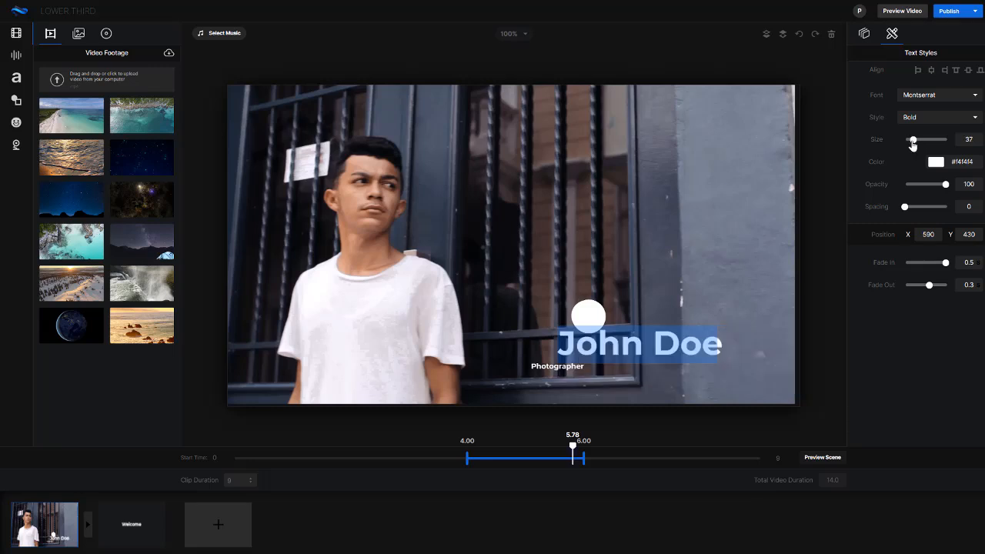
{"action": "left_click", "coordinate": [931, 97]}
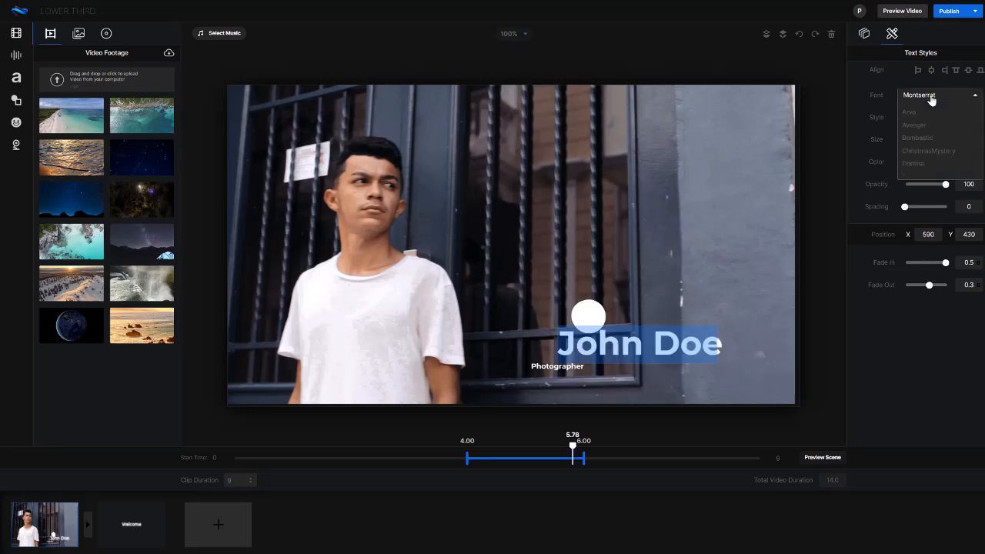
{"action": "left_click", "coordinate": [930, 97]}
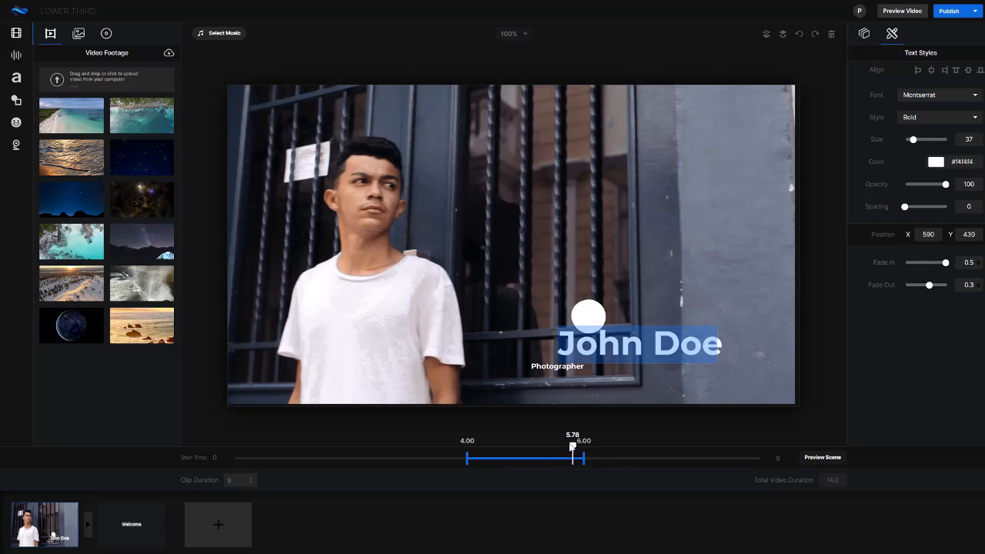
{"action": "left_click_drag", "start_coordinate": [486, 446], "coordinate": [538, 447]}
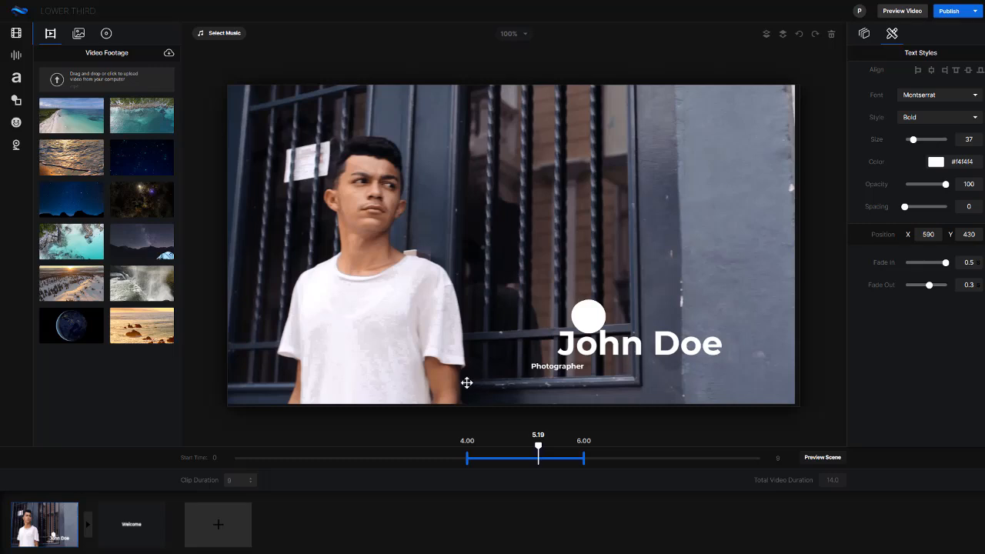
- Apply the Cross Wrap transition between the video scene and the Welcome scene
{"action": "left_click", "coordinate": [147, 516]}
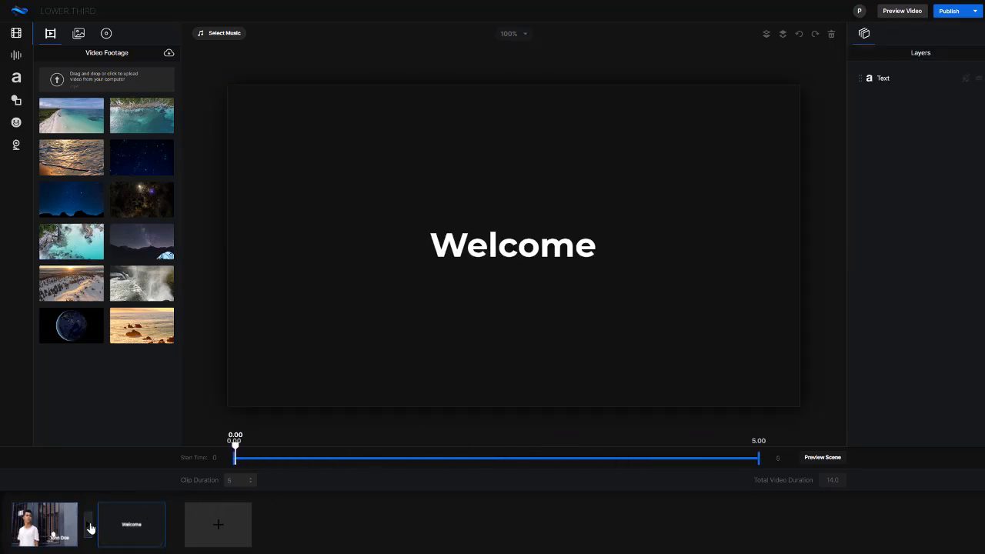
{"action": "left_click", "coordinate": [90, 527]}
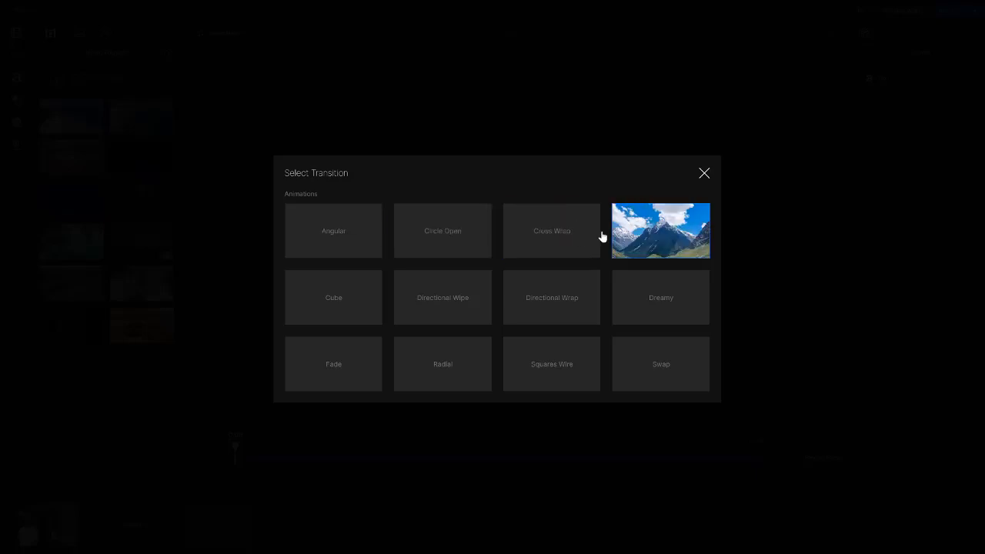
{"action": "left_click", "coordinate": [564, 248]}
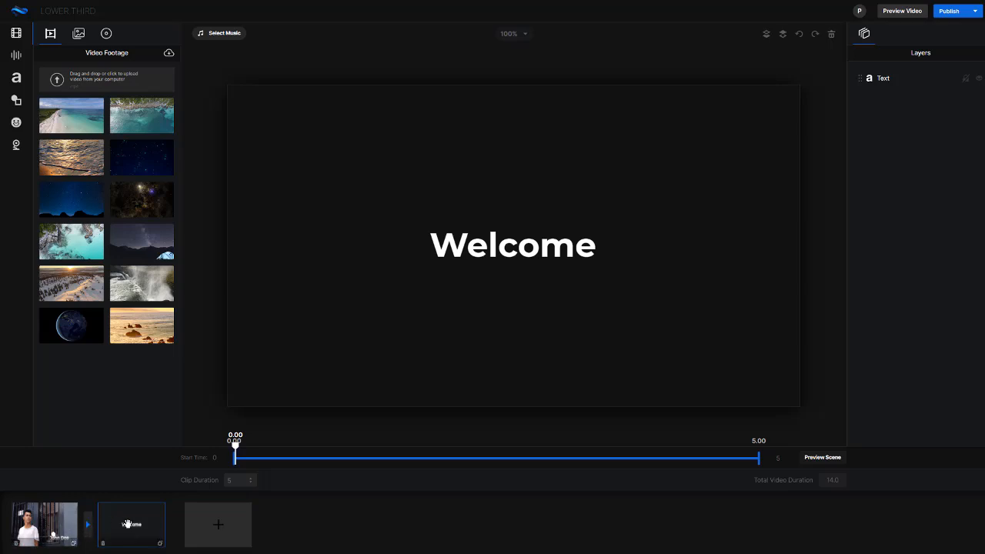
- Check the name and Photographer titles in the video scene, preview the scene, and return to editing it
{"action": "left_click", "coordinate": [529, 247]}
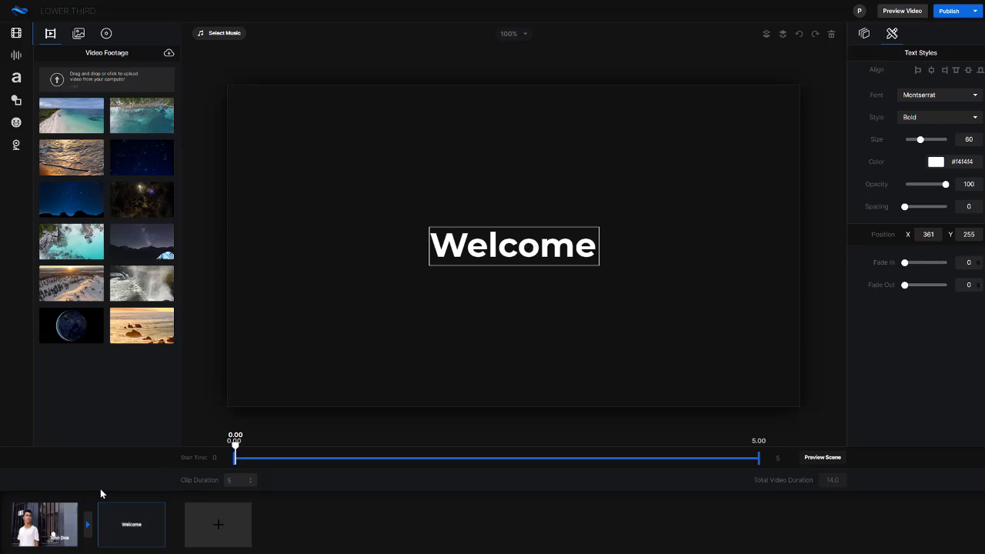
{"action": "left_click", "coordinate": [45, 509]}
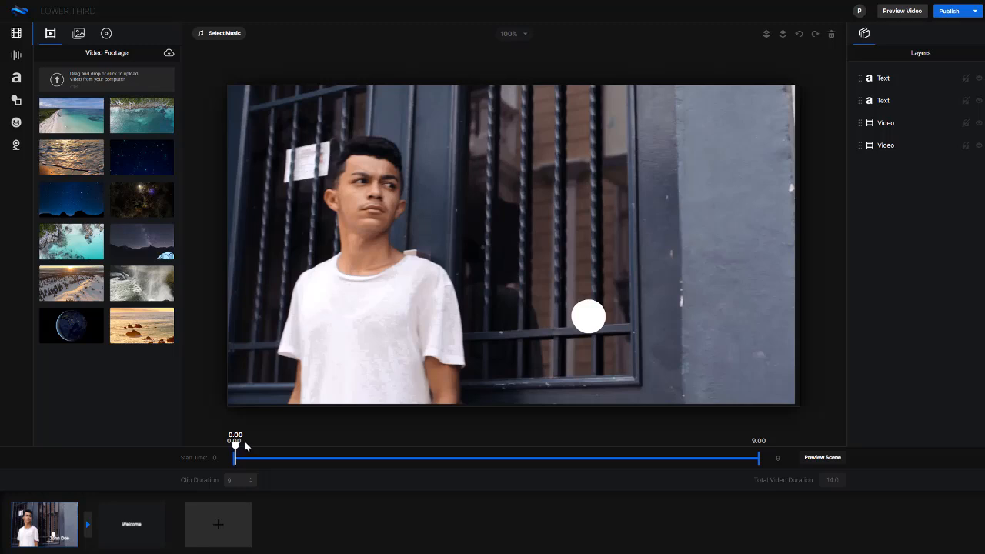
{"action": "left_click_drag", "start_coordinate": [246, 446], "coordinate": [324, 445]}
{"action": "left_click", "coordinate": [518, 449]}
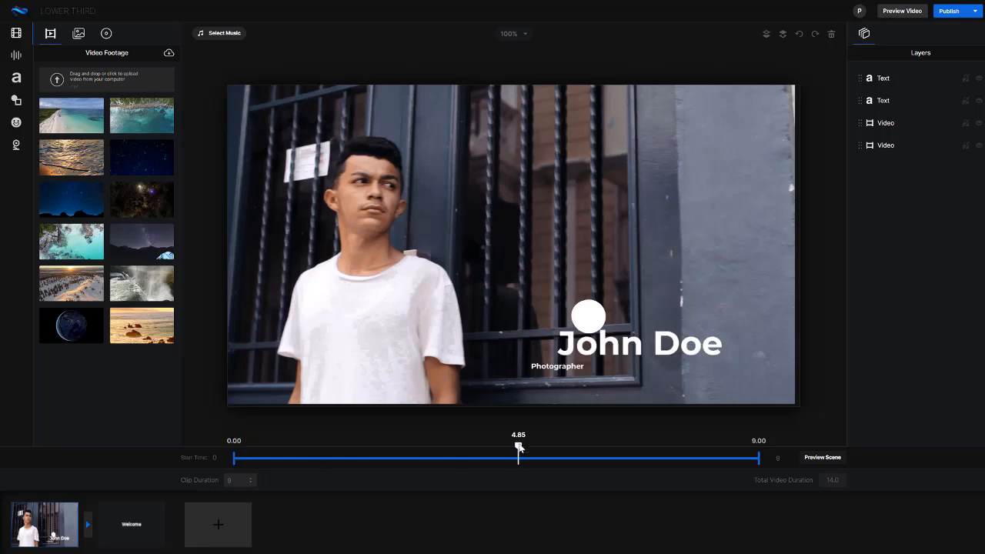
{"action": "double_click", "coordinate": [585, 345]}
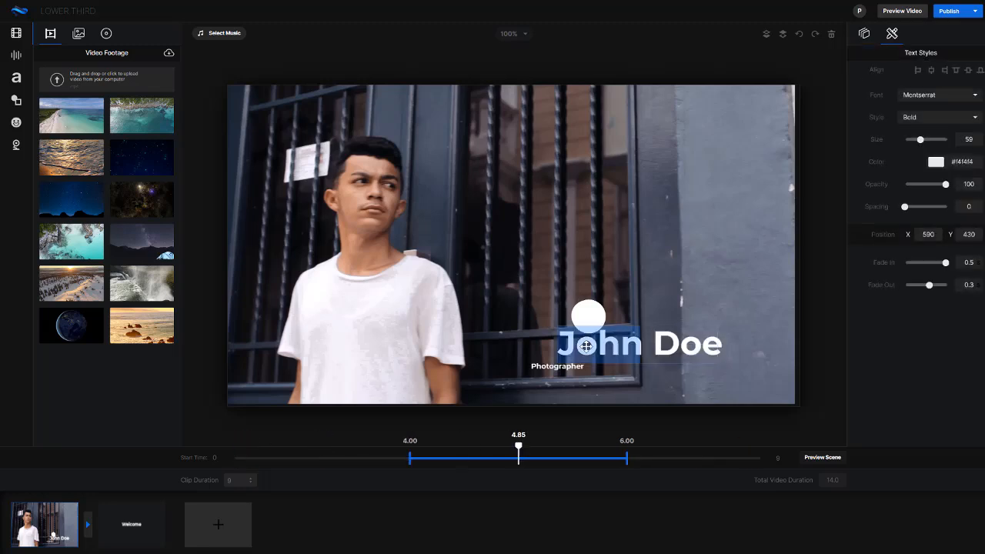
{"action": "left_click", "coordinate": [547, 369]}
{"action": "left_click", "coordinate": [578, 354]}
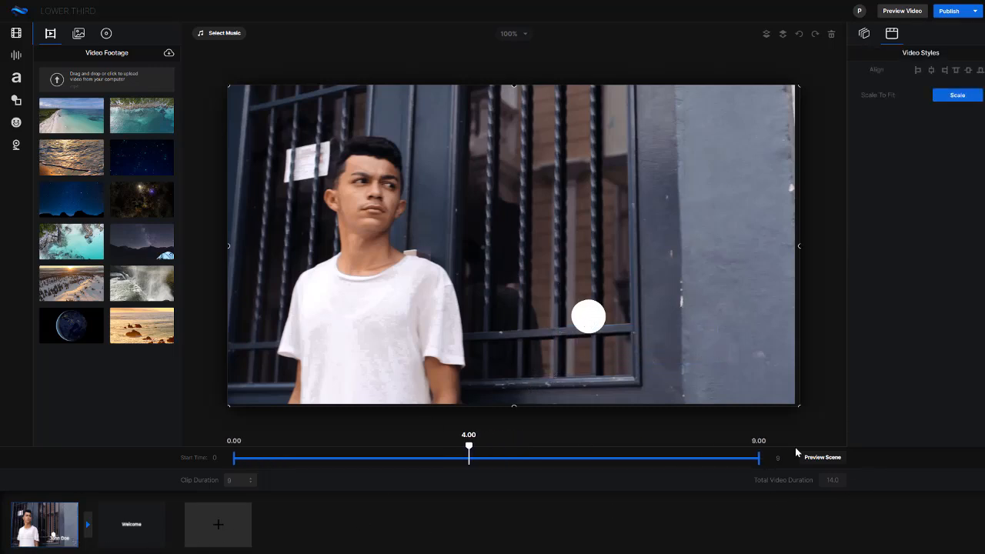
{"action": "left_click", "coordinate": [822, 457]}
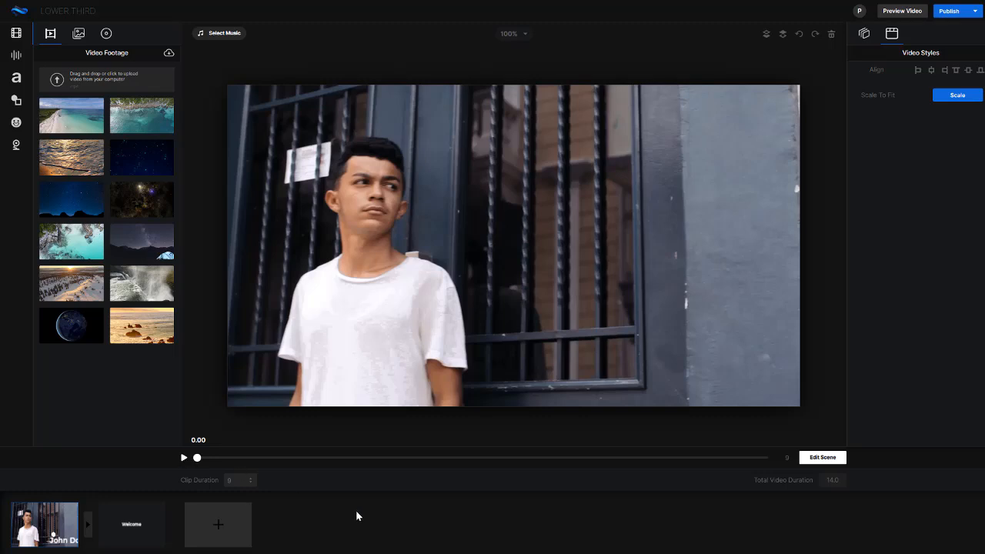
{"action": "left_click", "coordinate": [827, 460]}
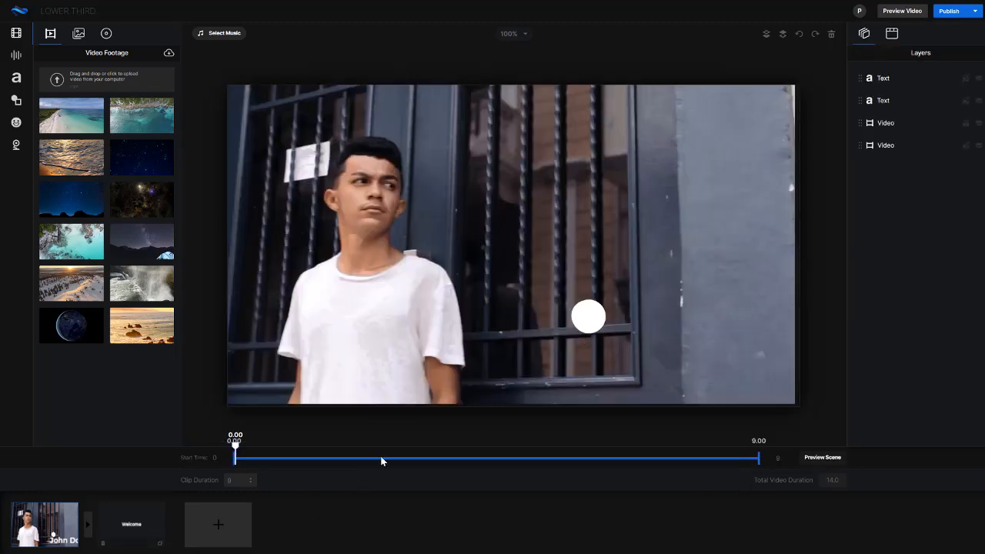
- Try to delete the Welcome text from the second scene and reload that scene
{"action": "left_click", "coordinate": [122, 524]}
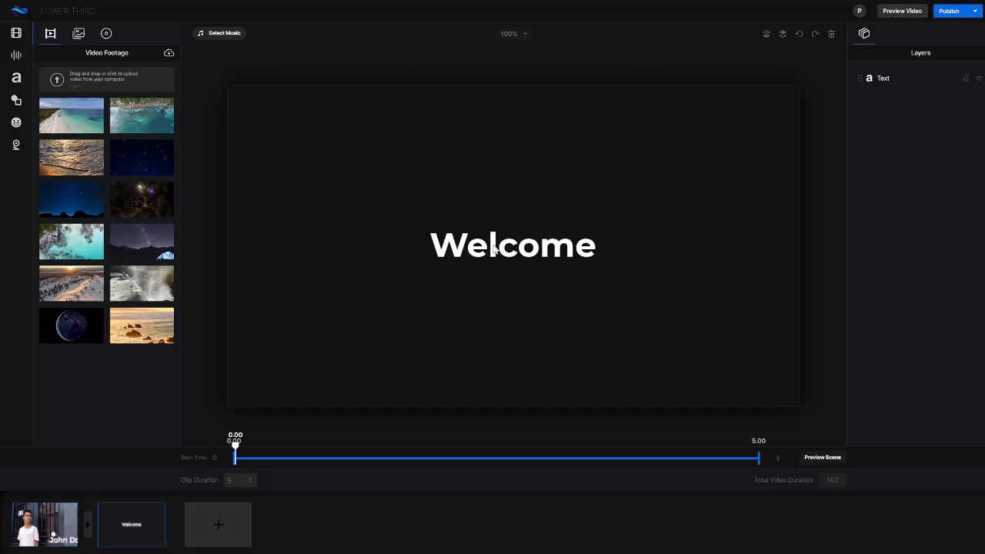
{"action": "left_click", "coordinate": [493, 245]}
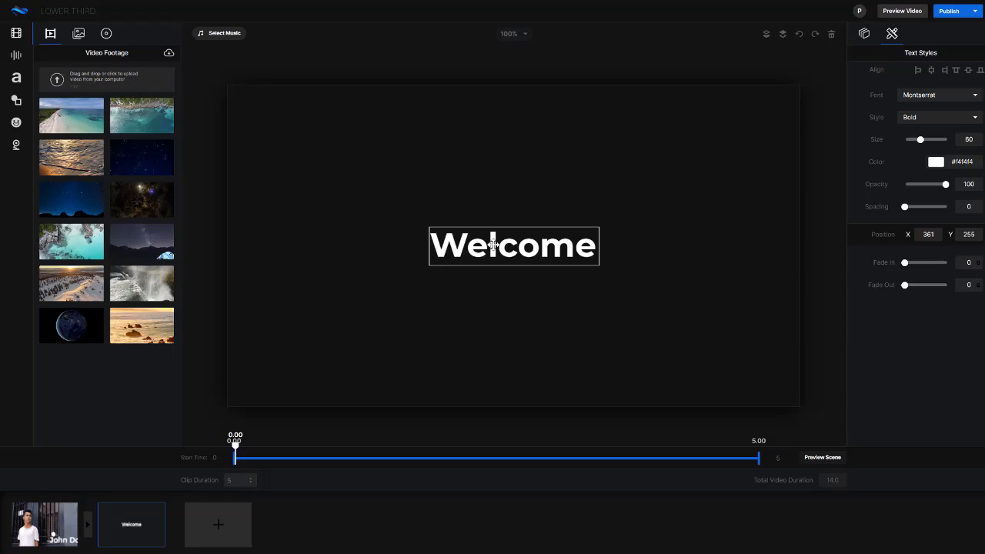
{"action": "key", "text": "Delete"}
{"action": "left_click", "coordinate": [554, 262]}
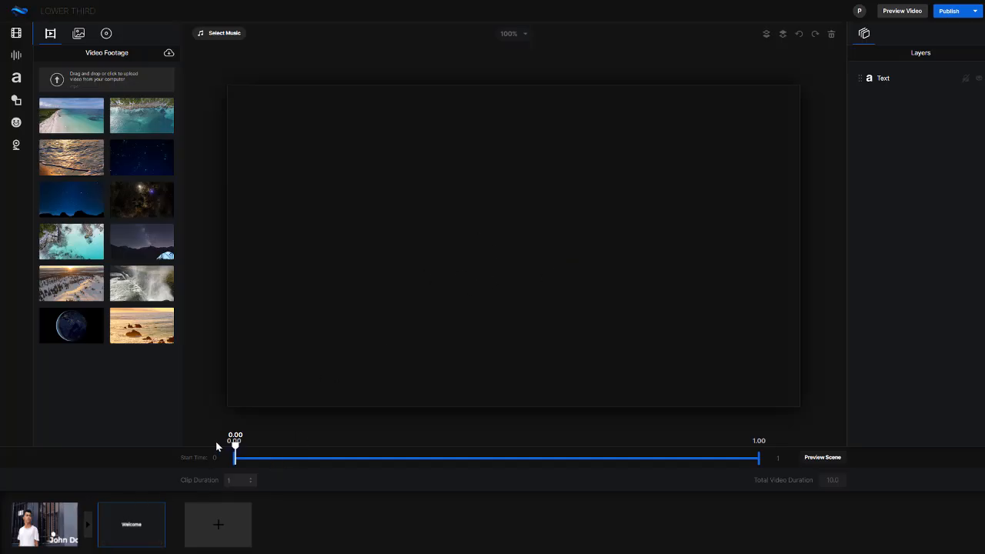
{"action": "left_click", "coordinate": [143, 517]}
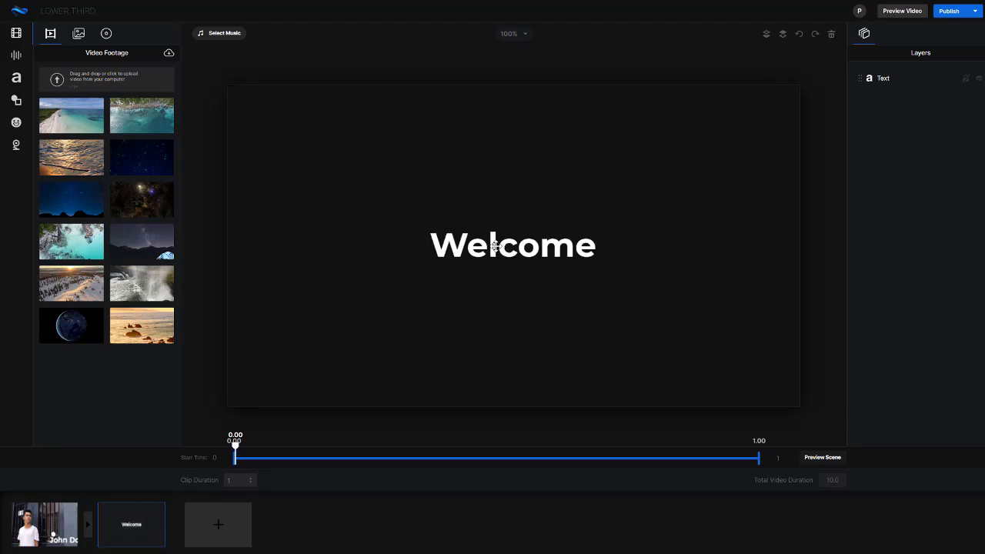
- Replace the second scene's Welcome text with "My Portfolio" and center it in the frame at about X 303, Y 260
{"action": "double_click", "coordinate": [504, 244]}
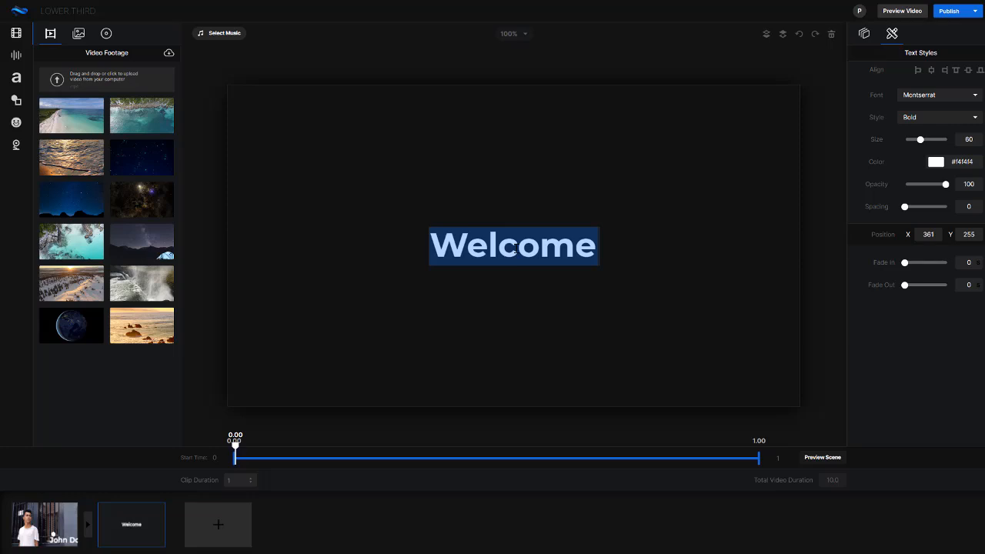
{"action": "type", "text": "mY pO"}
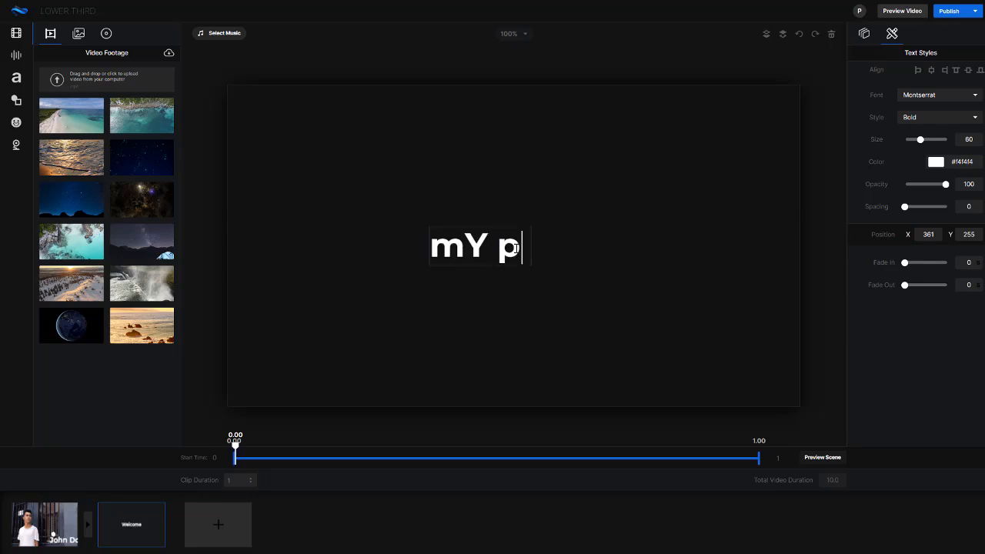
{"action": "key", "text": "BackSpace"}
{"action": "key", "text": "BackSpace"}
{"action": "key", "text": "BackSpace"}
{"action": "key", "text": "BackSpace"}
{"action": "key", "text": "BackSpace"}
{"action": "type", "text": "My"}
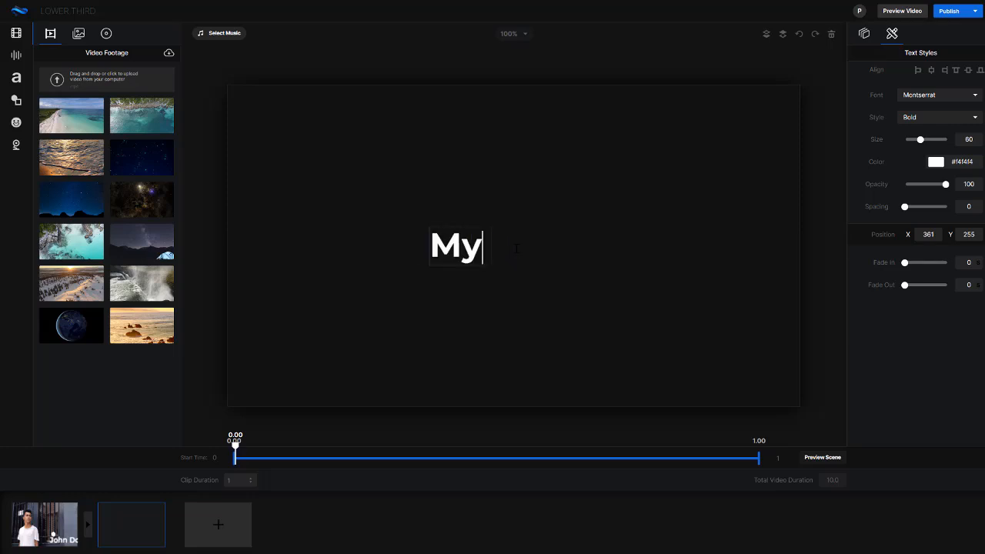
{"action": "type", "text": " Portfolio"}
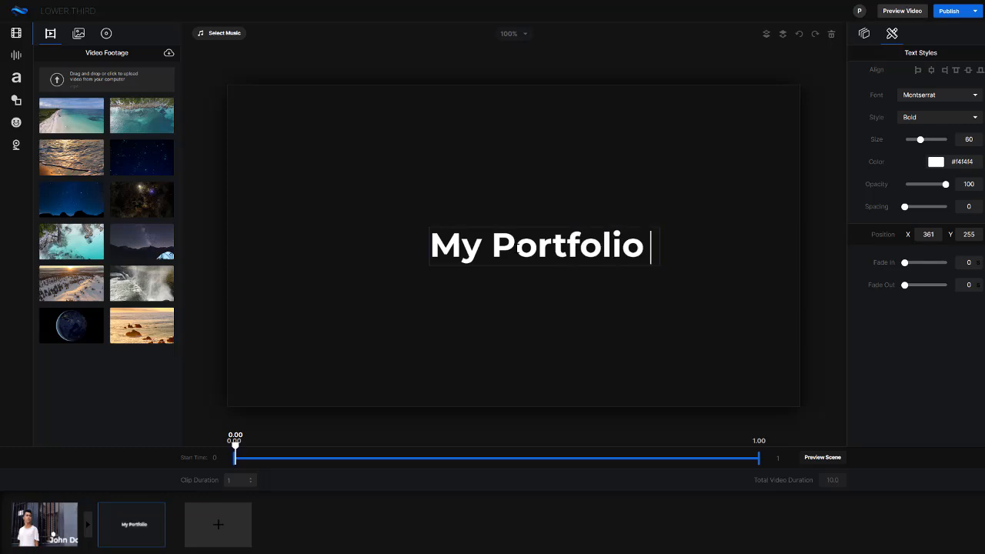
{"action": "left_click", "coordinate": [508, 310]}
{"action": "left_click_drag", "start_coordinate": [550, 253], "coordinate": [519, 257]}
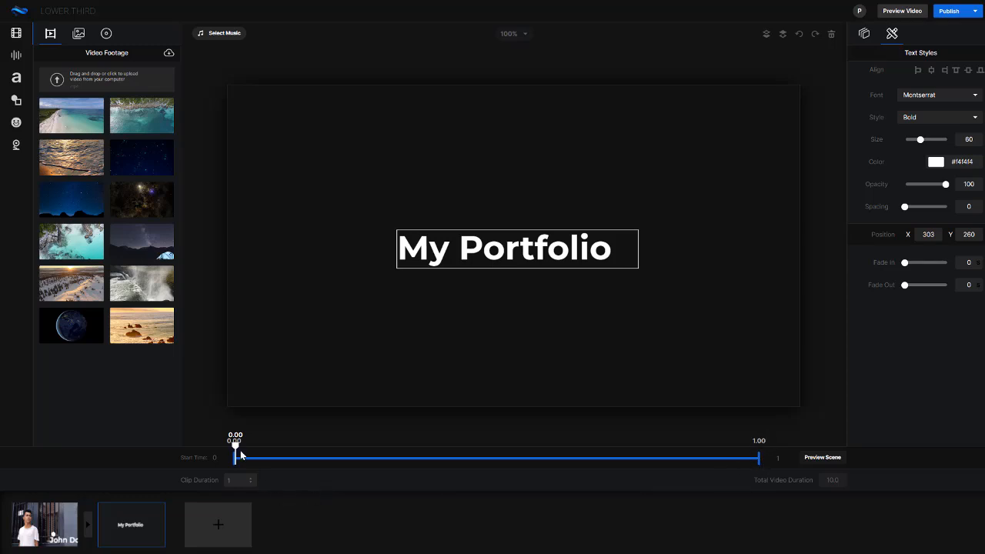
- Scrub through the My Portfolio scene and set its clip duration to 3 seconds
{"action": "left_click_drag", "start_coordinate": [282, 451], "coordinate": [750, 450]}
{"action": "left_click", "coordinate": [577, 458]}
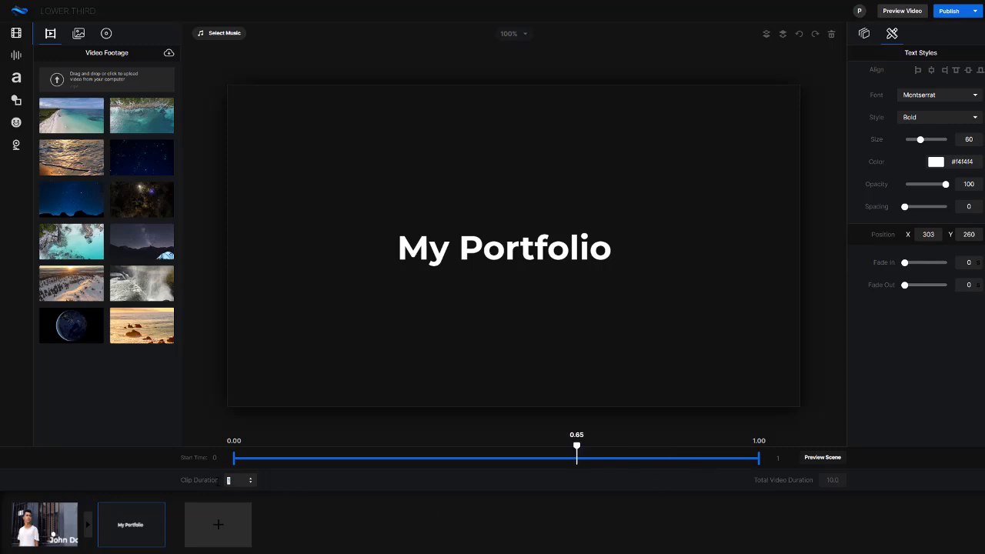
{"action": "left_click", "coordinate": [305, 481]}
- Set both the fade-in and the fade-out of the My Portfolio text to 0.2
{"action": "left_click", "coordinate": [559, 237]}
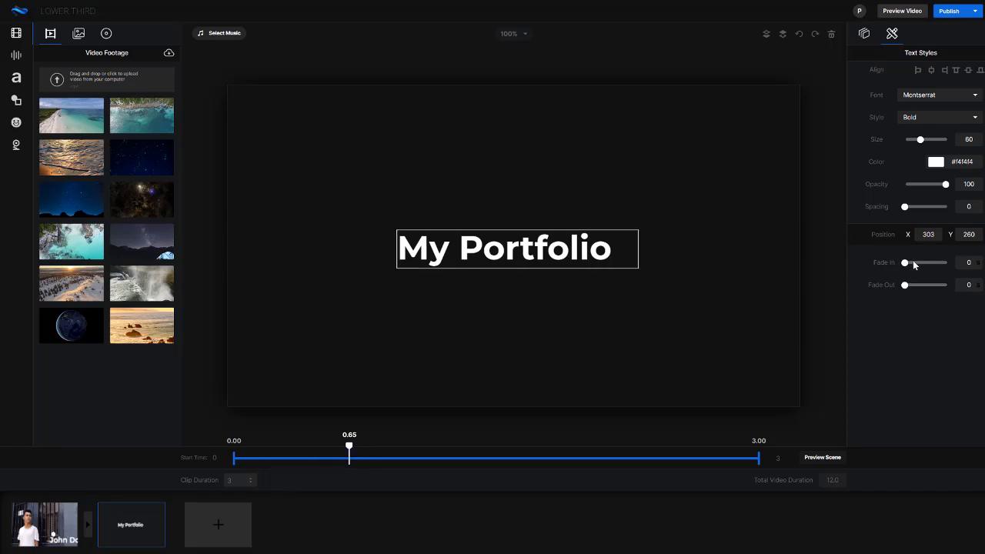
{"action": "left_click_drag", "start_coordinate": [915, 264], "coordinate": [924, 285]}
{"action": "left_click", "coordinate": [349, 397]}
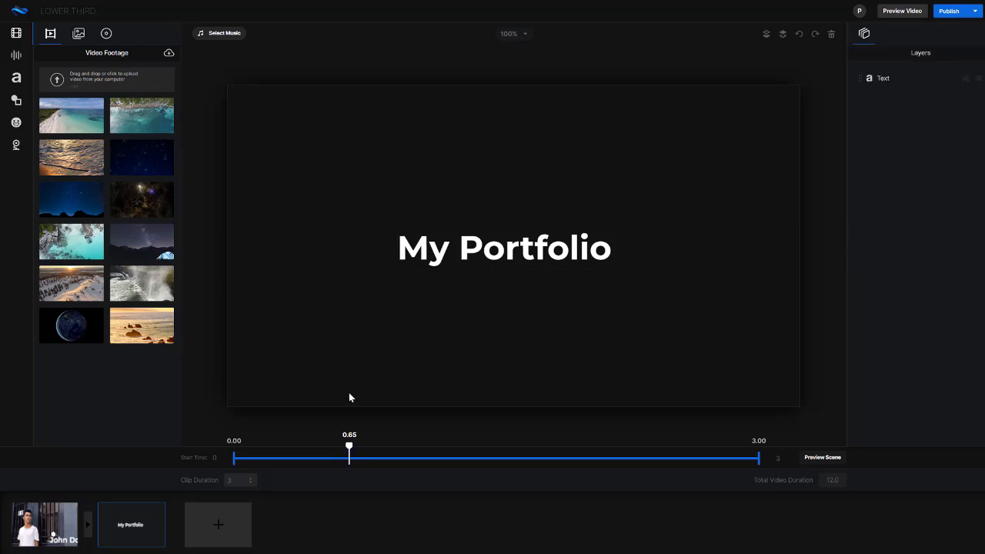
- Add a rounded square shape to the My Portfolio scene and scale it to fit the whole frame
{"action": "left_click", "coordinate": [16, 55]}
{"action": "left_click", "coordinate": [15, 79]}
{"action": "left_click", "coordinate": [15, 56]}
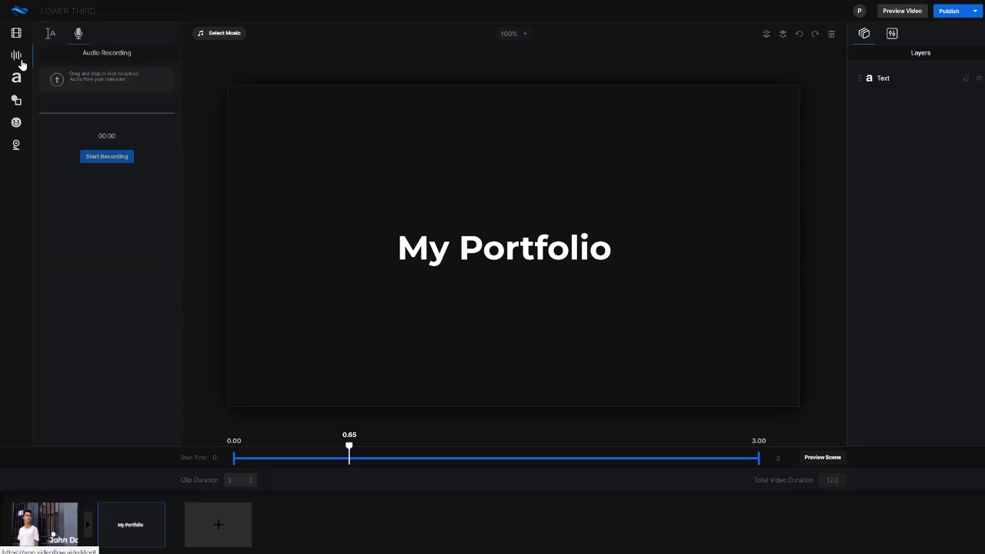
{"action": "left_click", "coordinate": [17, 101]}
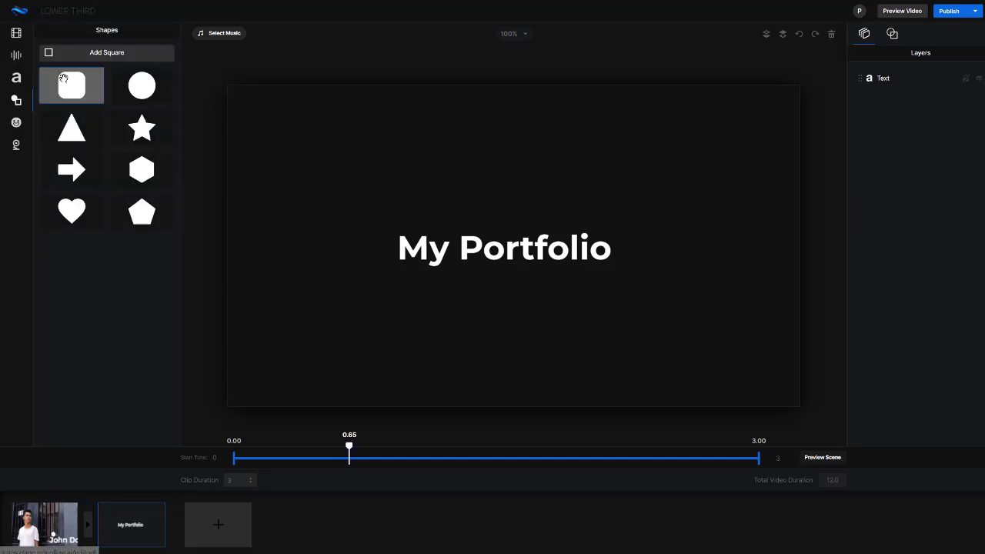
{"action": "left_click", "coordinate": [105, 66]}
{"action": "left_click_drag", "start_coordinate": [347, 218], "coordinate": [235, 101]}
{"action": "left_click", "coordinate": [948, 96]}
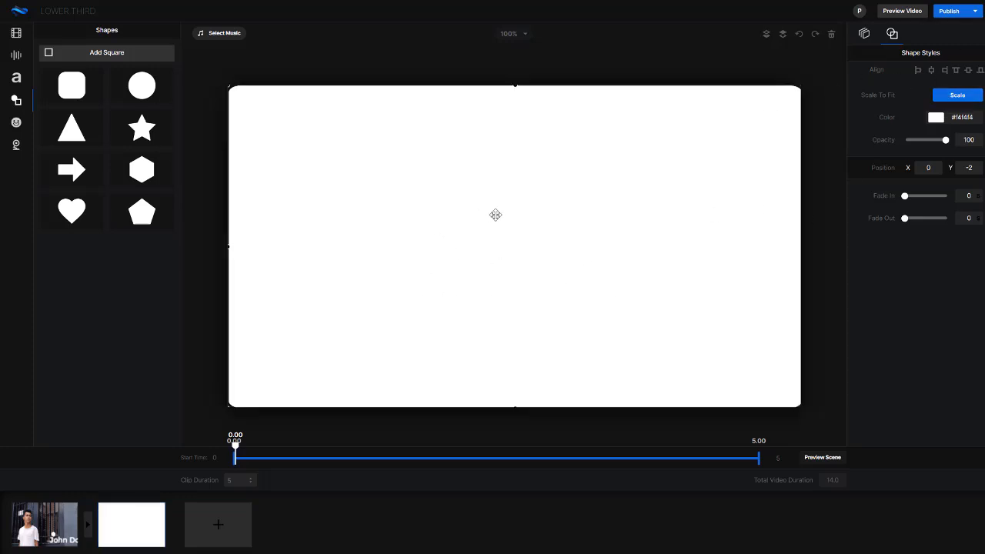
- Place the shape layer beneath the text layer and color the My Portfolio text black (000000)
{"action": "left_click", "coordinate": [862, 35]}
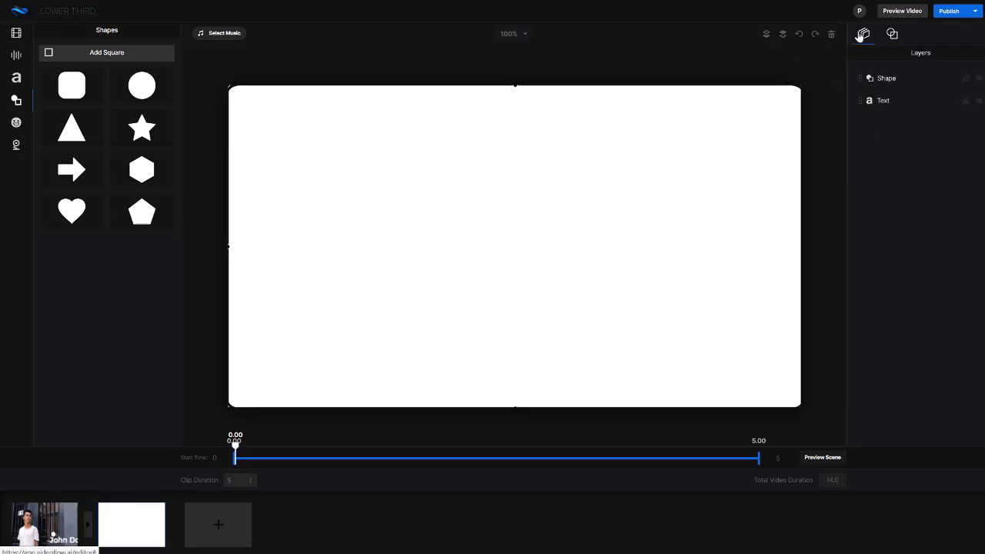
{"action": "left_click_drag", "start_coordinate": [859, 83], "coordinate": [861, 113]}
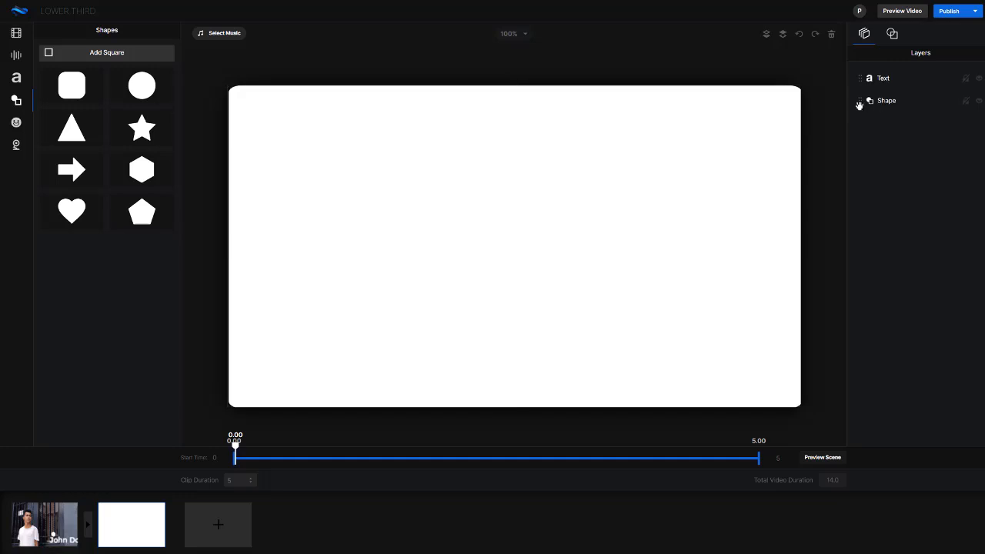
{"action": "left_click", "coordinate": [486, 239]}
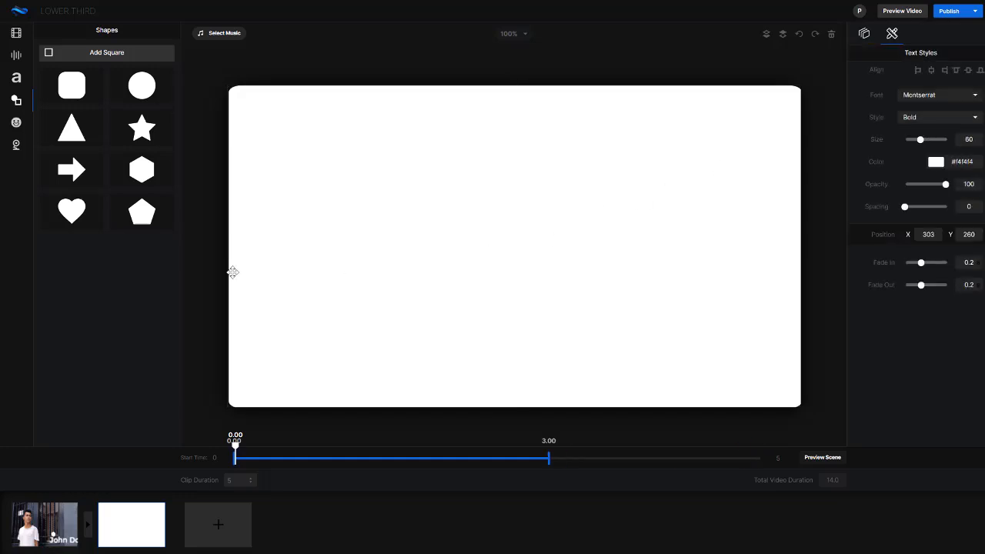
{"action": "left_click", "coordinate": [936, 163]}
{"action": "left_click_drag", "start_coordinate": [918, 219], "coordinate": [874, 252]}
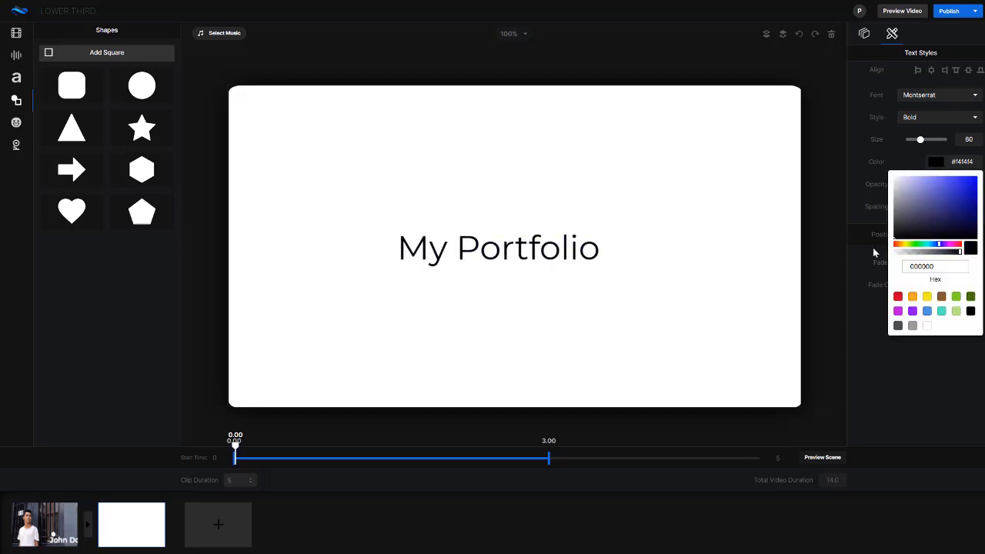
{"action": "left_click", "coordinate": [711, 407]}
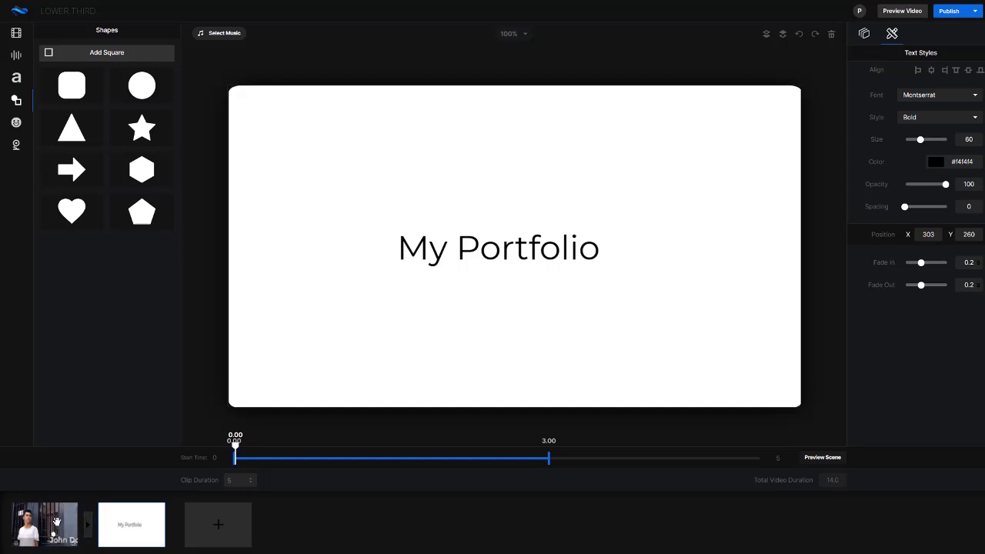
- Apply the Cross Wrap transition between the video scene and the My Portfolio scene, and reload the My Portfolio scene
{"action": "left_click", "coordinate": [87, 528]}
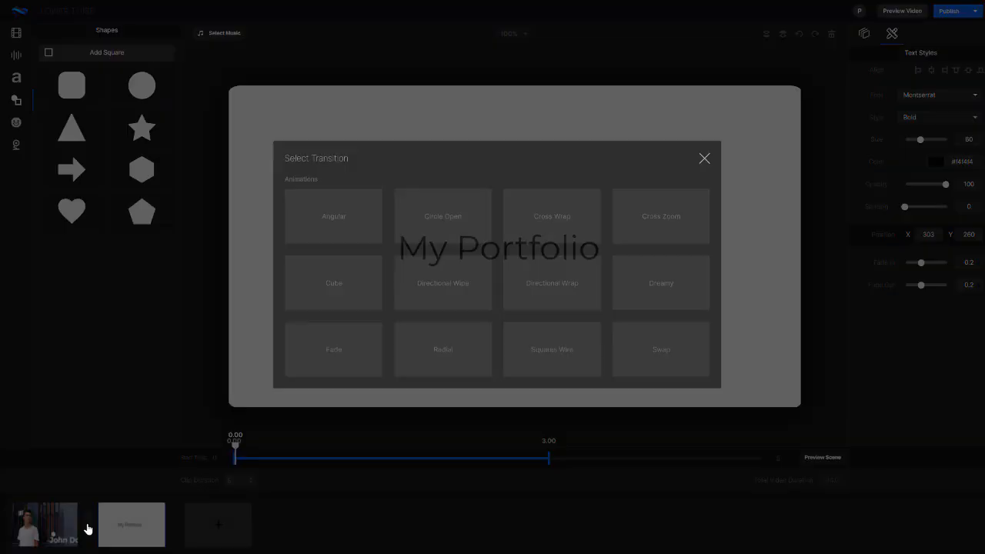
{"action": "left_click", "coordinate": [539, 228]}
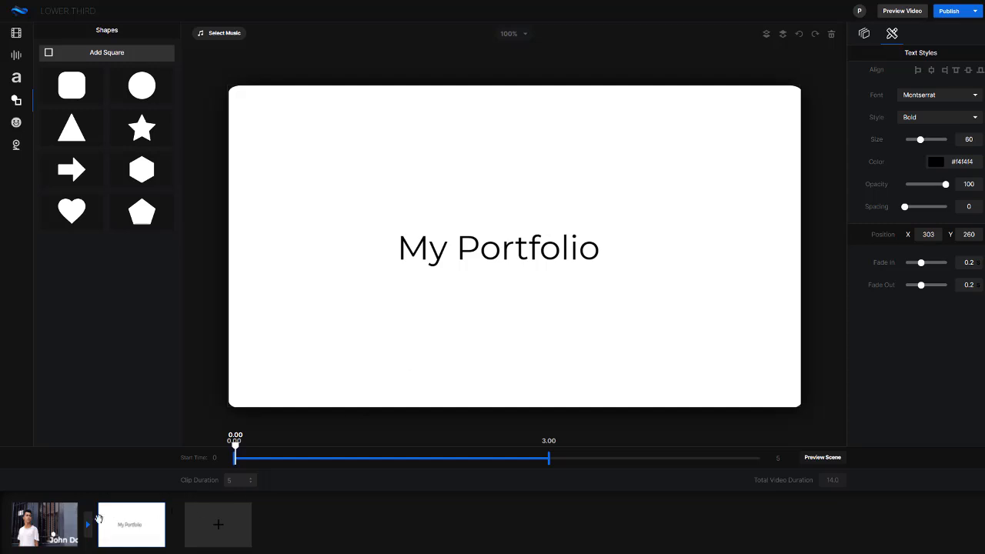
{"action": "left_click", "coordinate": [134, 526]}
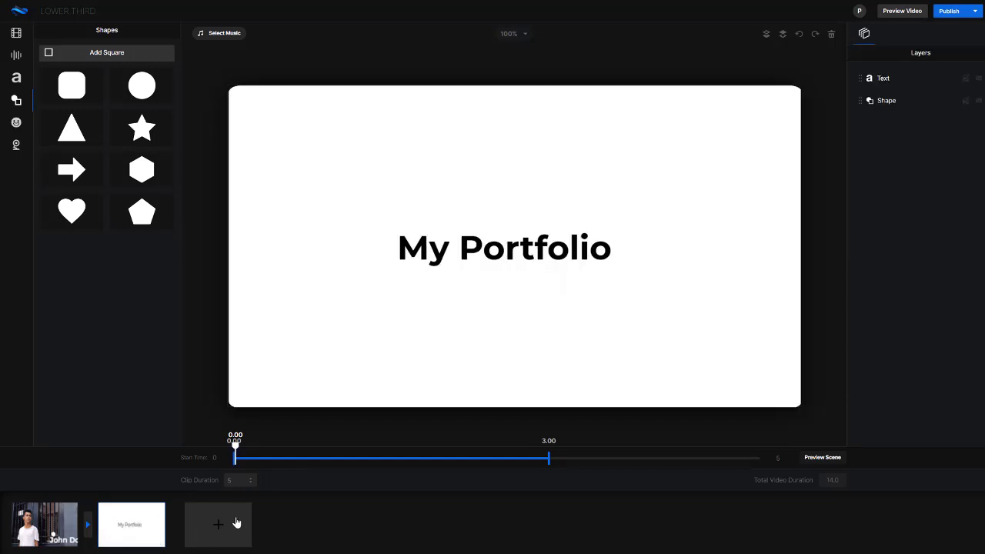
- Add a third scene and delete its default Welcome text
{"action": "left_click", "coordinate": [236, 524]}
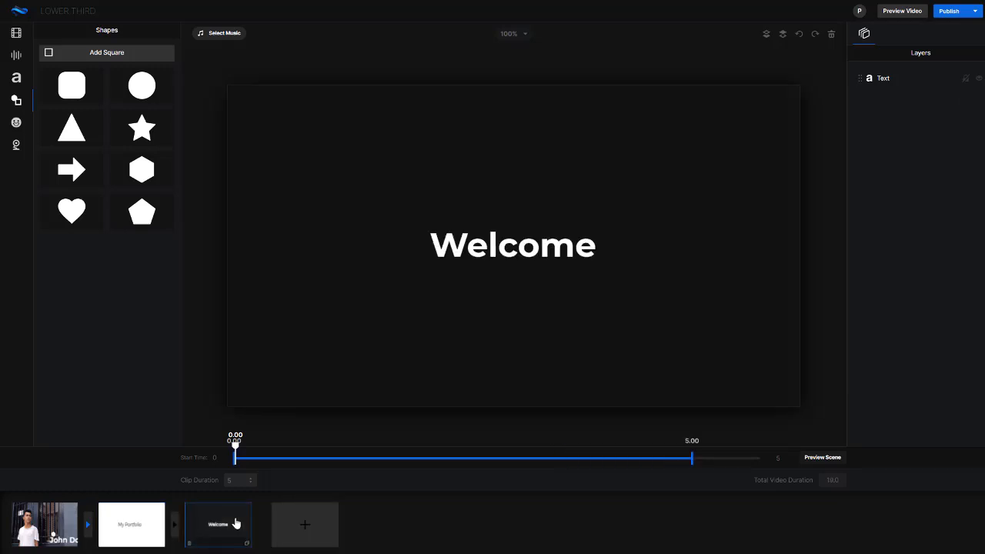
{"action": "left_click", "coordinate": [556, 245]}
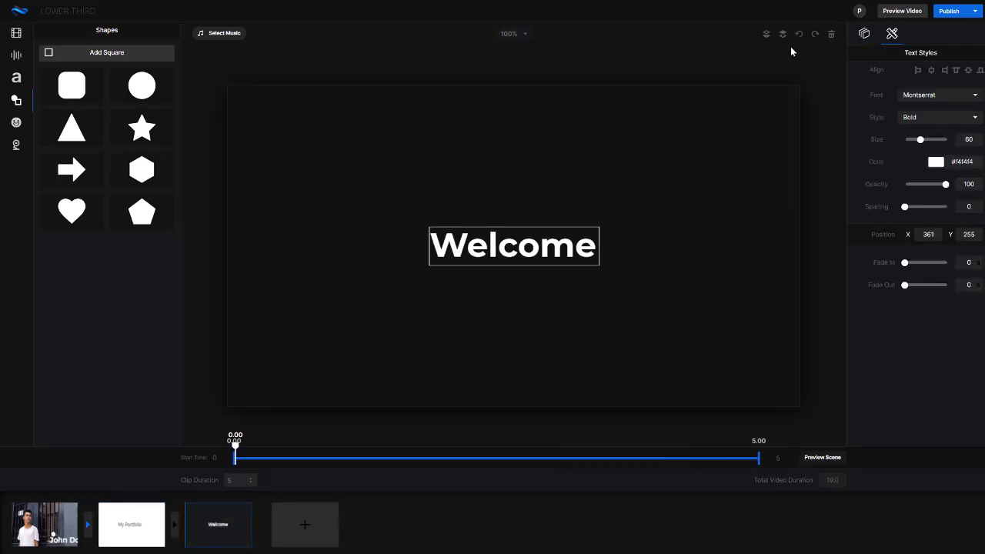
{"action": "left_click", "coordinate": [832, 36]}
{"action": "left_click", "coordinate": [520, 299]}
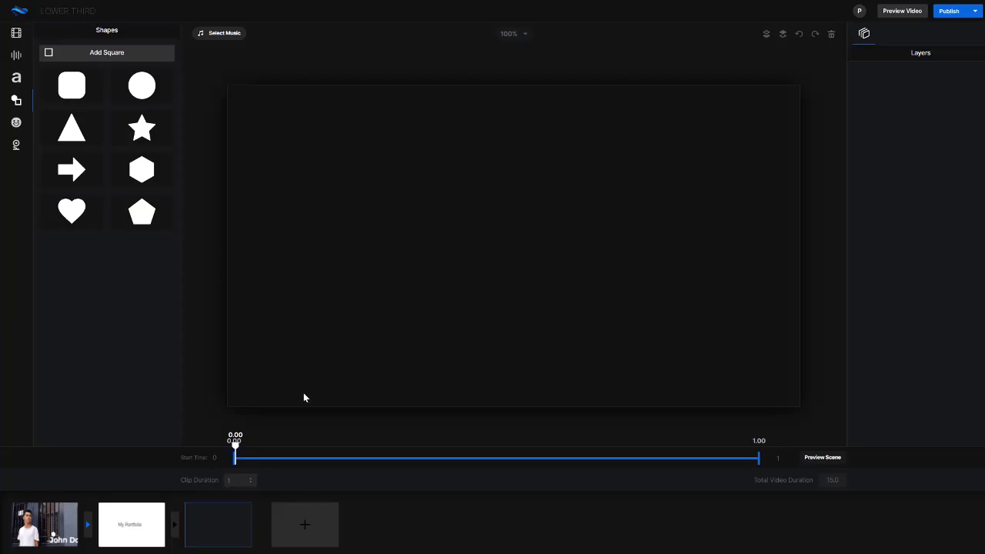
- Browse the stock video footage, the stock images and the video recordings for media to use in the third scene
{"action": "left_click", "coordinate": [19, 57]}
{"action": "left_click", "coordinate": [19, 36]}
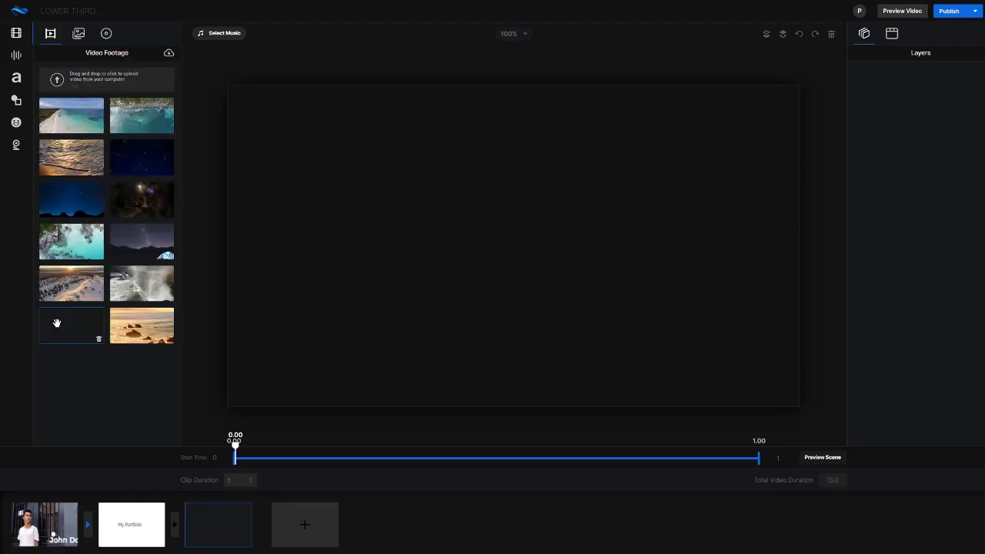
{"action": "left_click", "coordinate": [168, 56]}
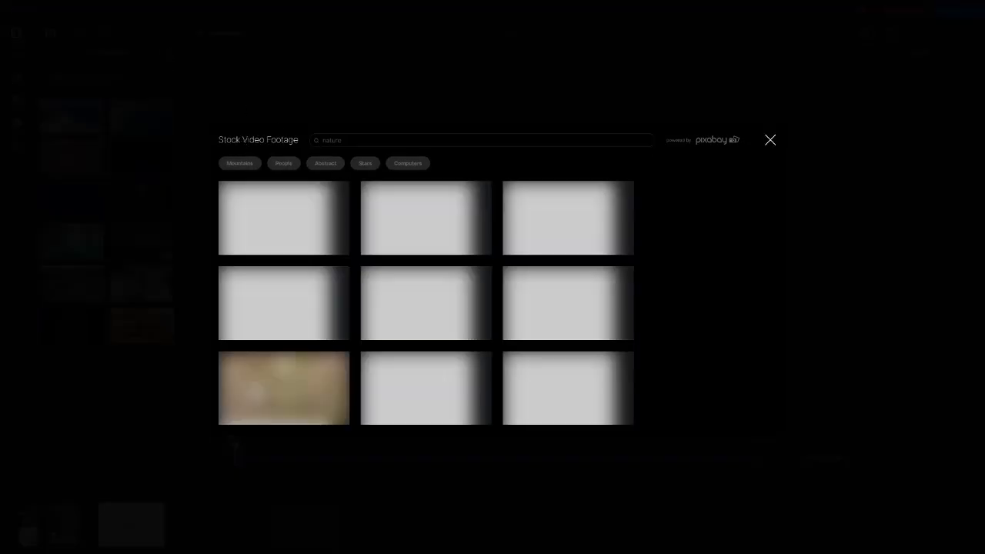
{"action": "scroll", "coordinate": [500, 254], "scroll_direction": "down", "scroll_amount": 2}
{"action": "scroll", "coordinate": [512, 255], "scroll_direction": "down", "scroll_amount": 10}
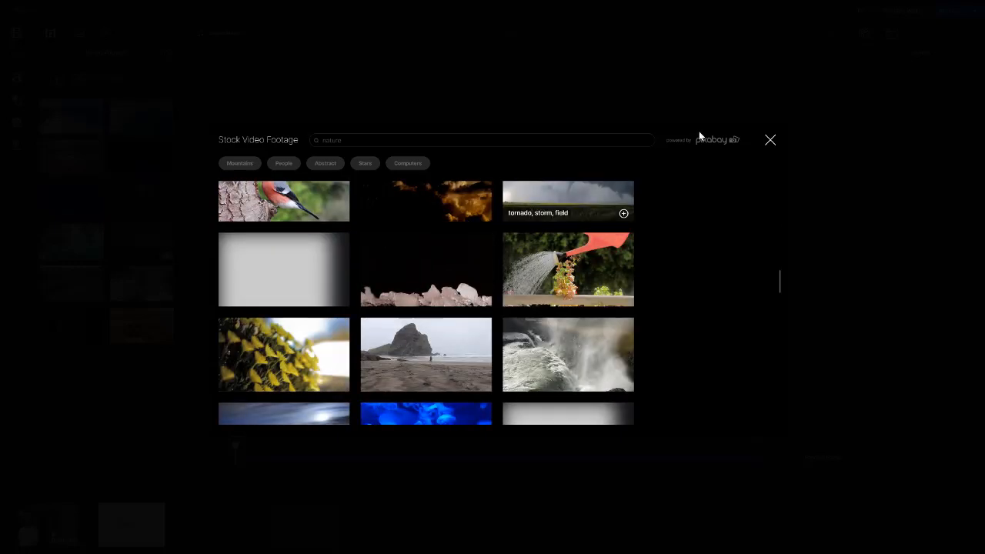
{"action": "left_click", "coordinate": [770, 140]}
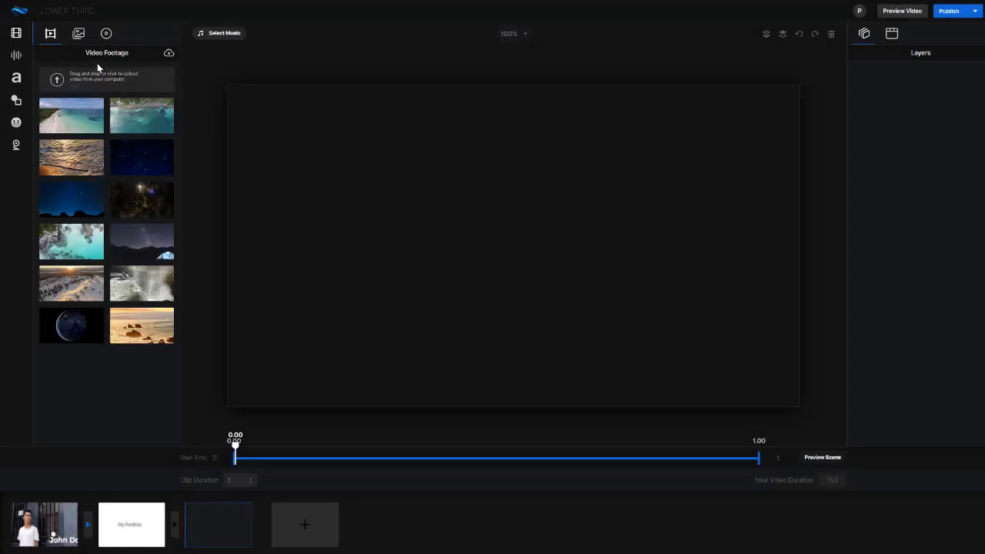
{"action": "left_click", "coordinate": [78, 33]}
{"action": "left_click", "coordinate": [168, 54]}
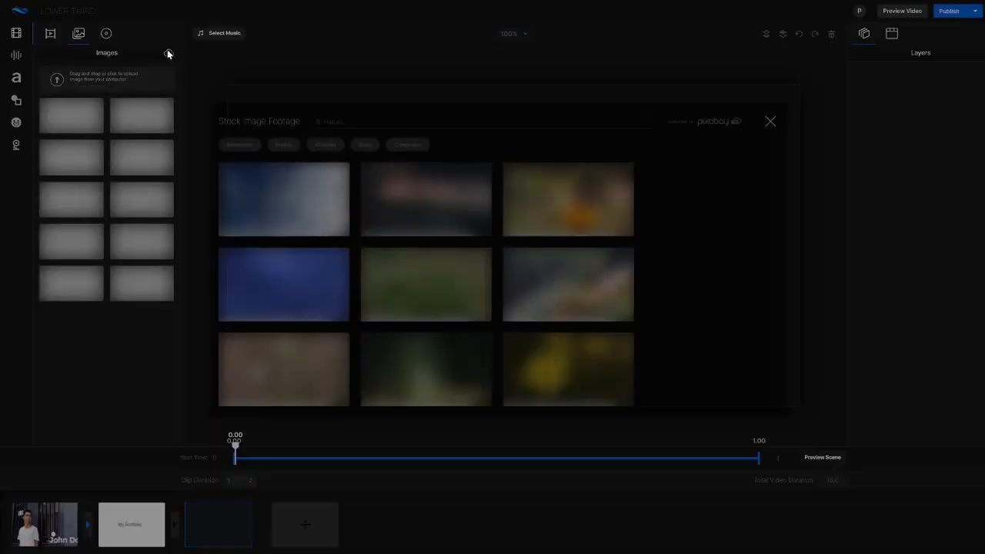
{"action": "left_click", "coordinate": [771, 140]}
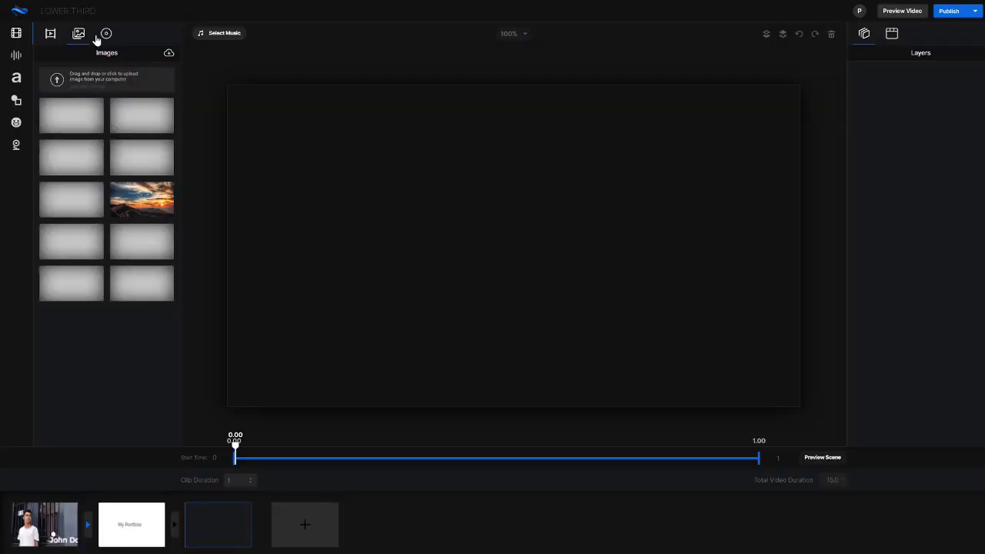
{"action": "left_click", "coordinate": [106, 33]}
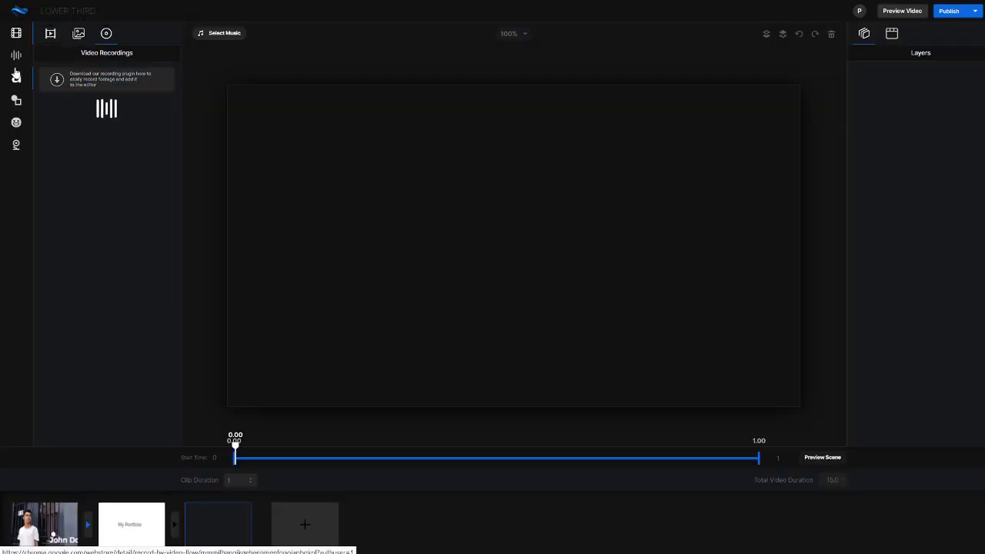
- Add the night-sky video footage with the lit tent to the third scene and scale it to fit the frame
{"action": "left_click", "coordinate": [50, 35]}
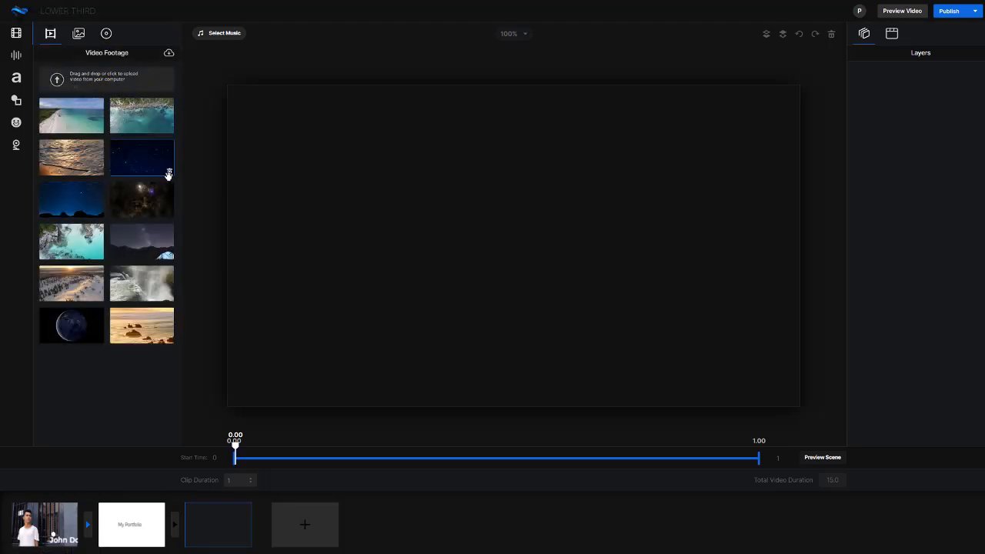
{"action": "left_click", "coordinate": [140, 247]}
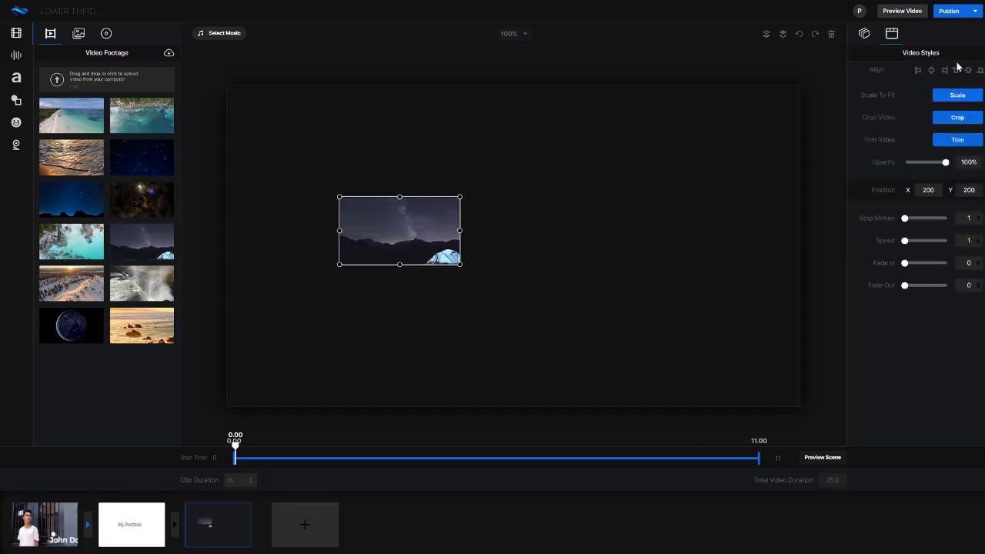
{"action": "left_click", "coordinate": [959, 97]}
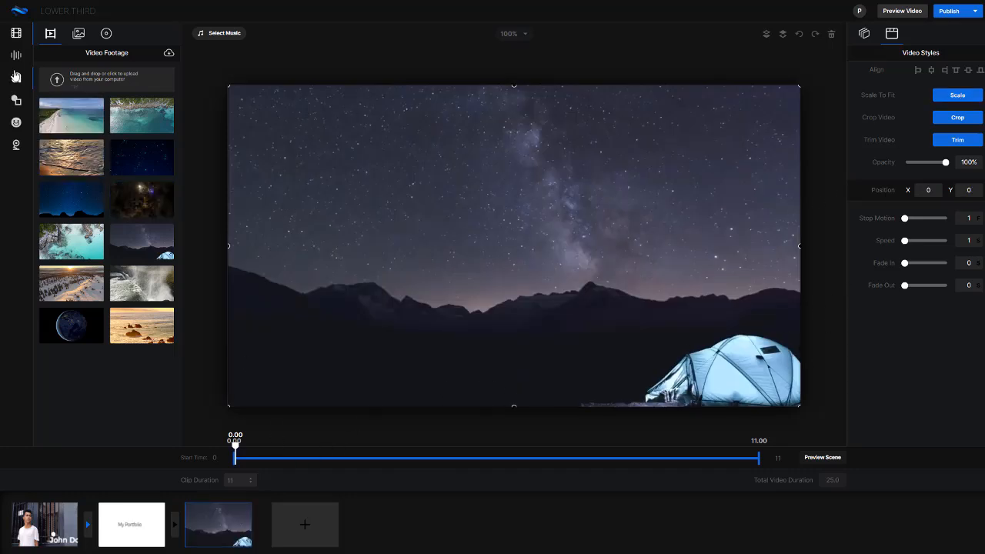
- Add a rounded square shape over the tent footage, stretch it into a wide banner, and place it at about X 284, Y 87
{"action": "left_click", "coordinate": [16, 77]}
{"action": "left_click", "coordinate": [16, 101]}
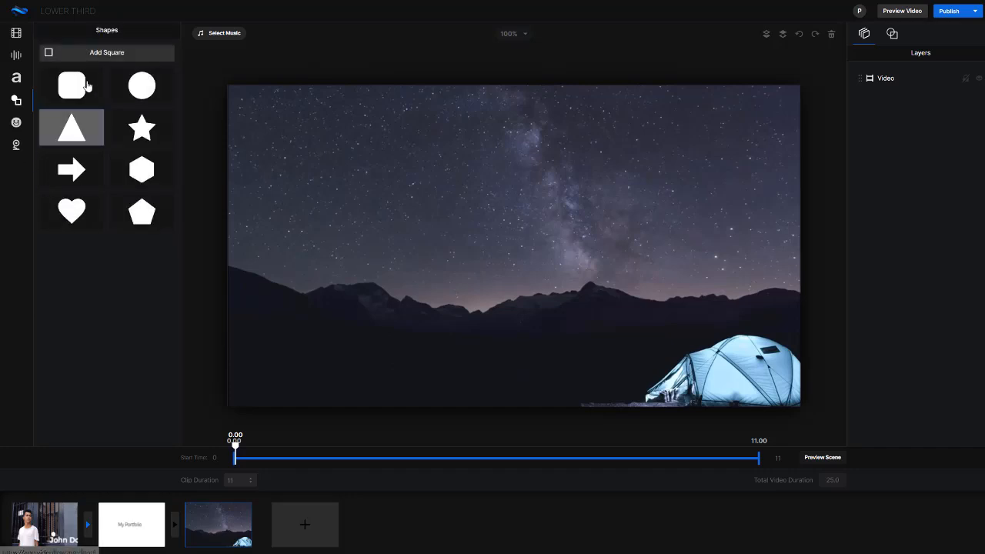
{"action": "left_click", "coordinate": [72, 84]}
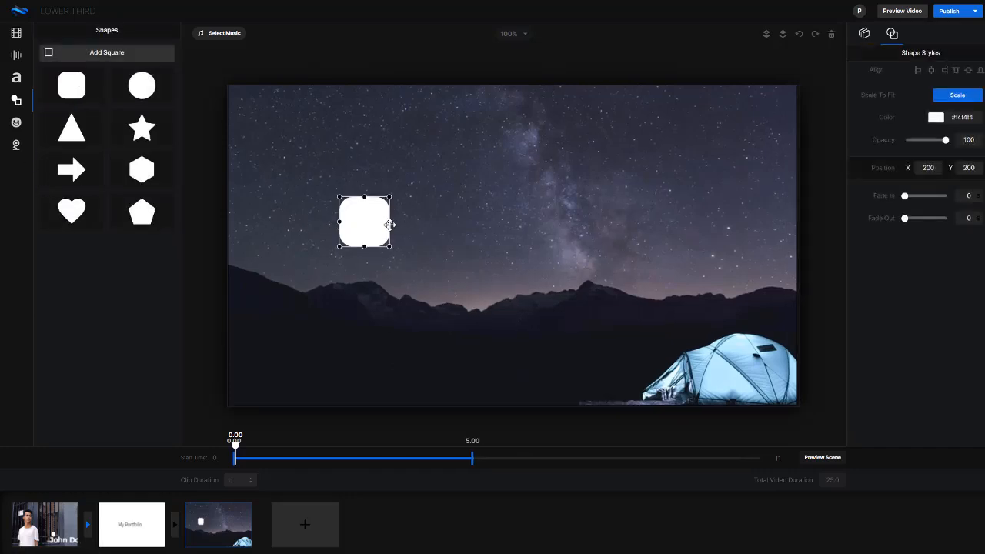
{"action": "left_click_drag", "start_coordinate": [391, 221], "coordinate": [645, 221]}
{"action": "left_click_drag", "start_coordinate": [455, 227], "coordinate": [537, 222]}
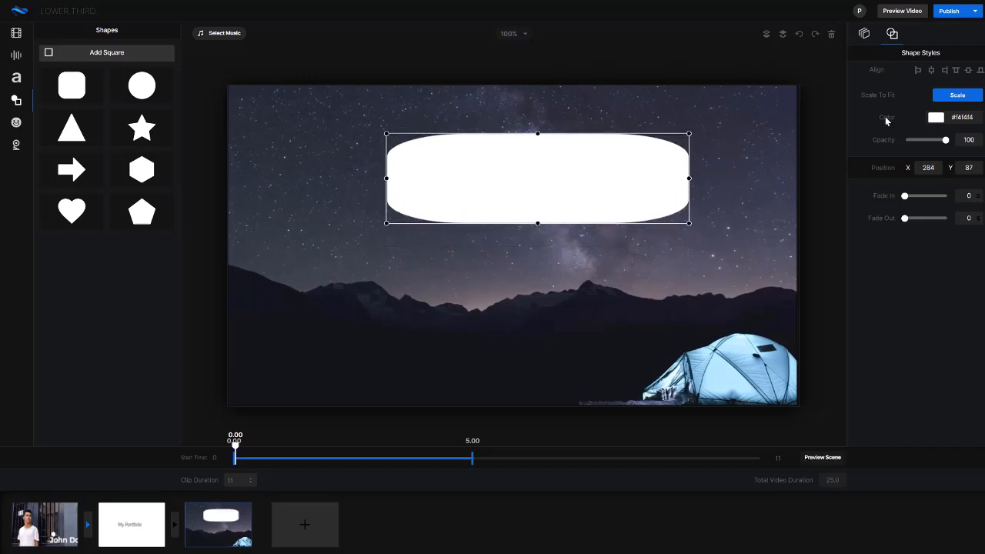
- Replace the rounded banner with a plain square stretched into a wide rectangle at about X 80, Y 74, ending at 2.49 s
{"action": "left_click", "coordinate": [832, 35]}
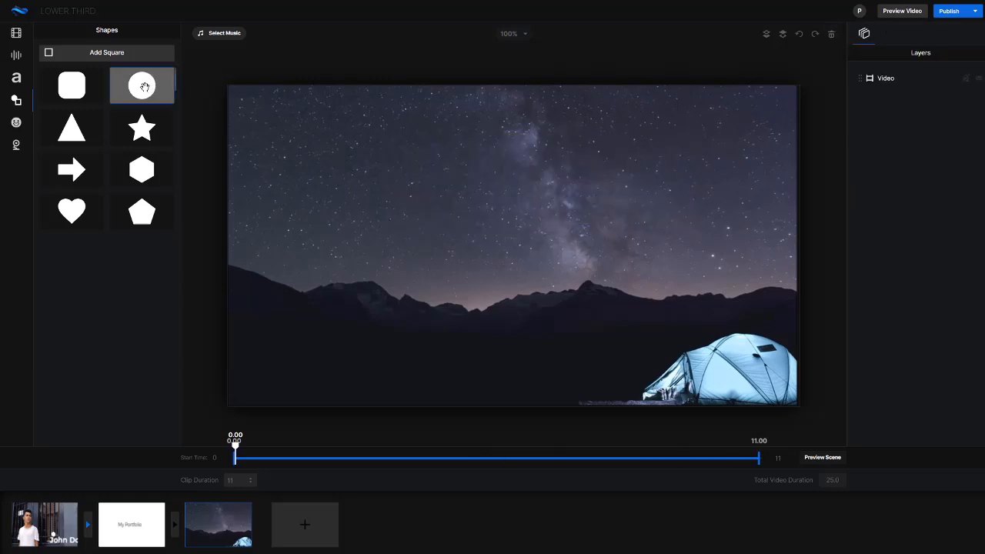
{"action": "left_click", "coordinate": [49, 52]}
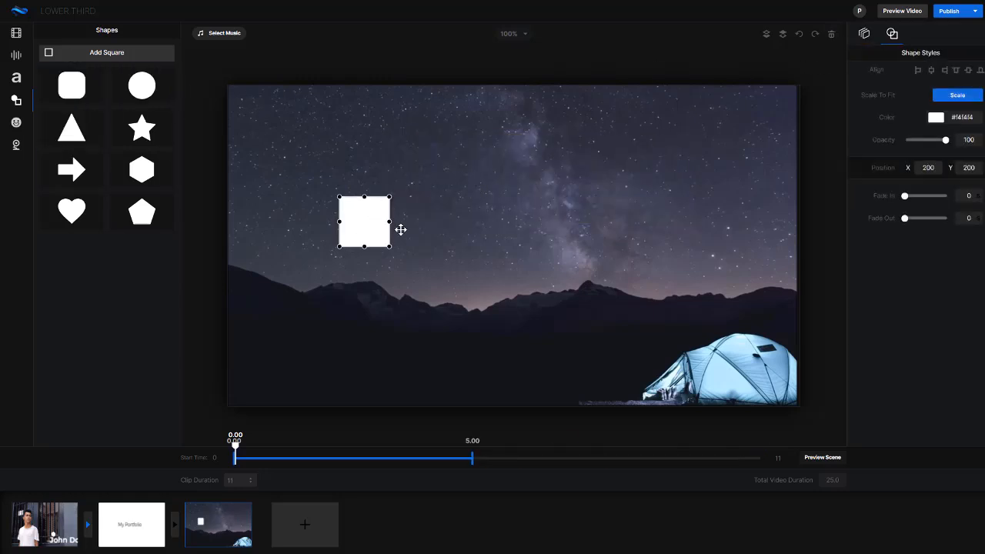
{"action": "left_click_drag", "start_coordinate": [401, 229], "coordinate": [517, 151]}
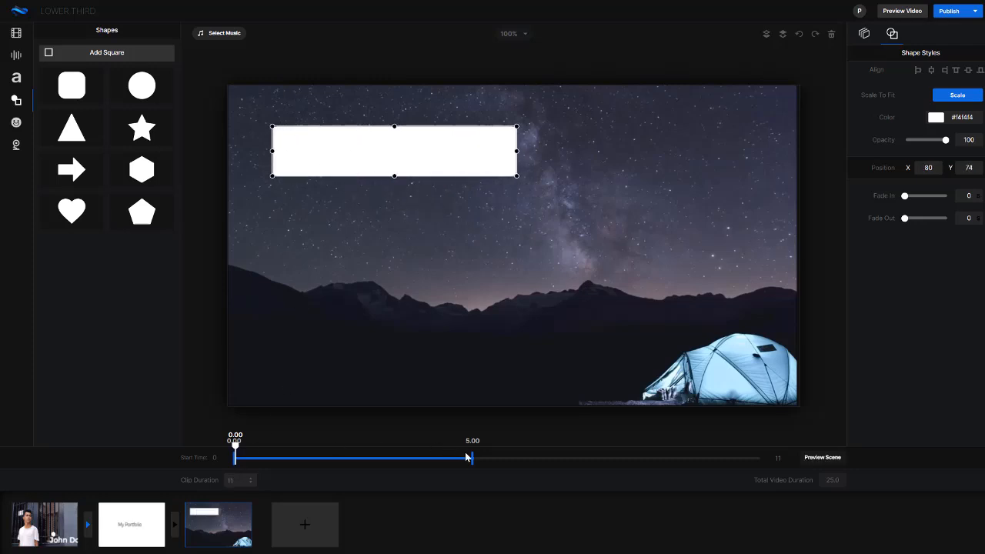
{"action": "left_click_drag", "start_coordinate": [474, 460], "coordinate": [354, 460]}
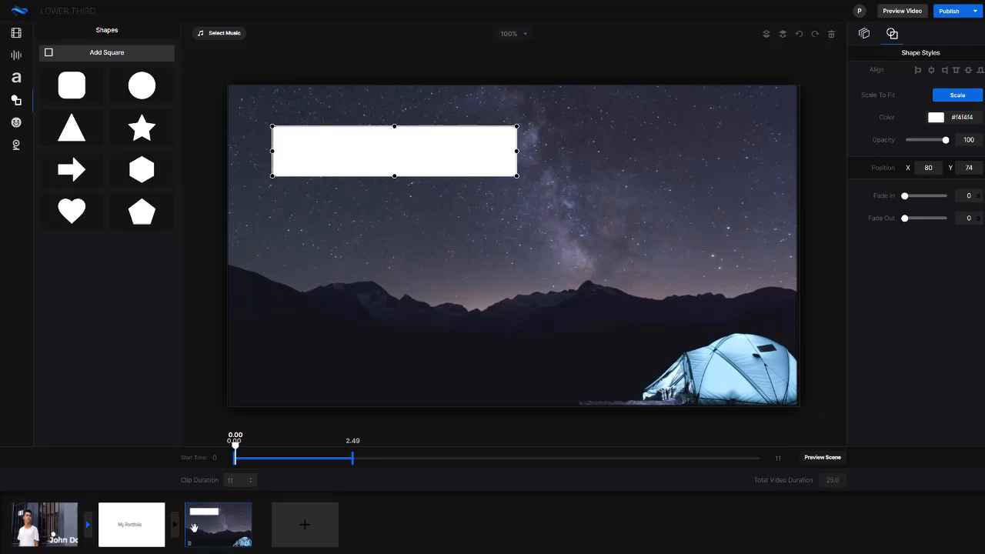
- Trim the night-sky footage in the third scene to end at about 4.96 s and save the trim
{"action": "left_click", "coordinate": [227, 537]}
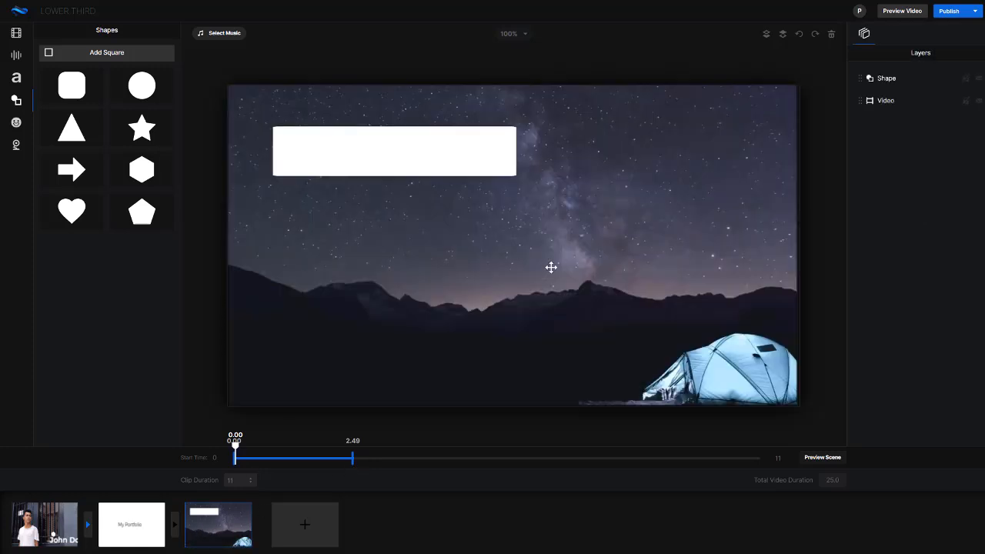
{"action": "left_click", "coordinate": [616, 346]}
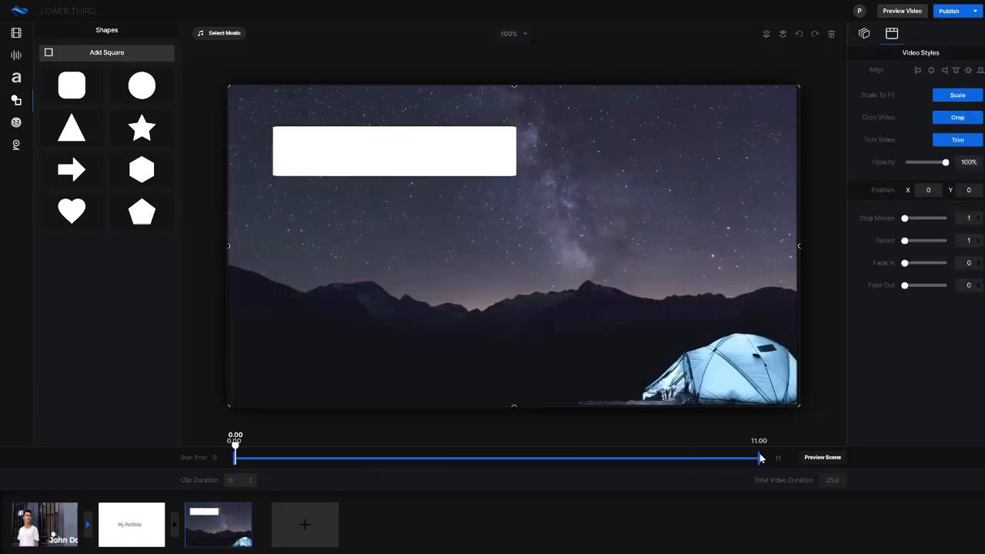
{"action": "mouse_move", "coordinate": [760, 459]}
{"action": "left_mouse_down"}
{"action": "mouse_move", "coordinate": [748, 459]}
{"action": "mouse_move", "coordinate": [765, 459]}
{"action": "left_mouse_up"}
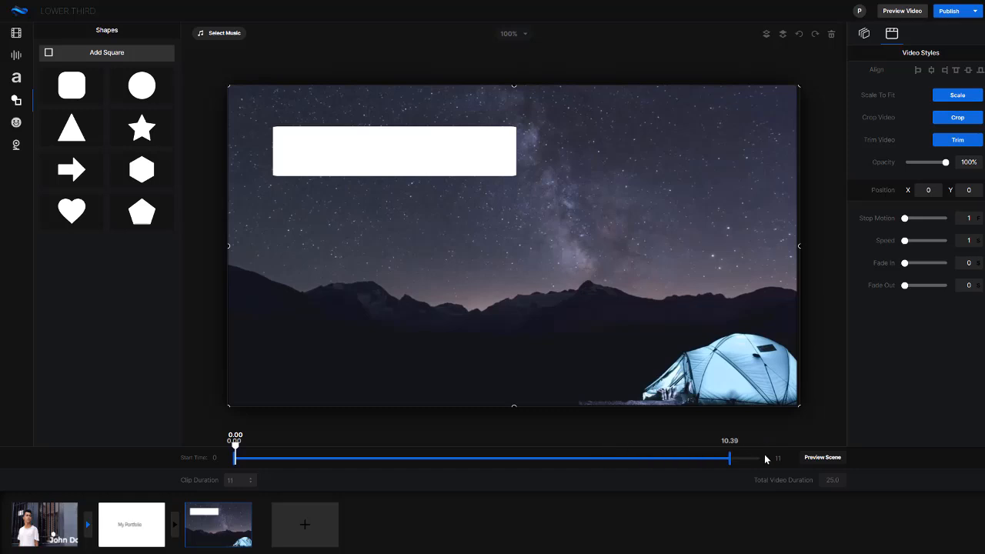
{"action": "left_click", "coordinate": [957, 139]}
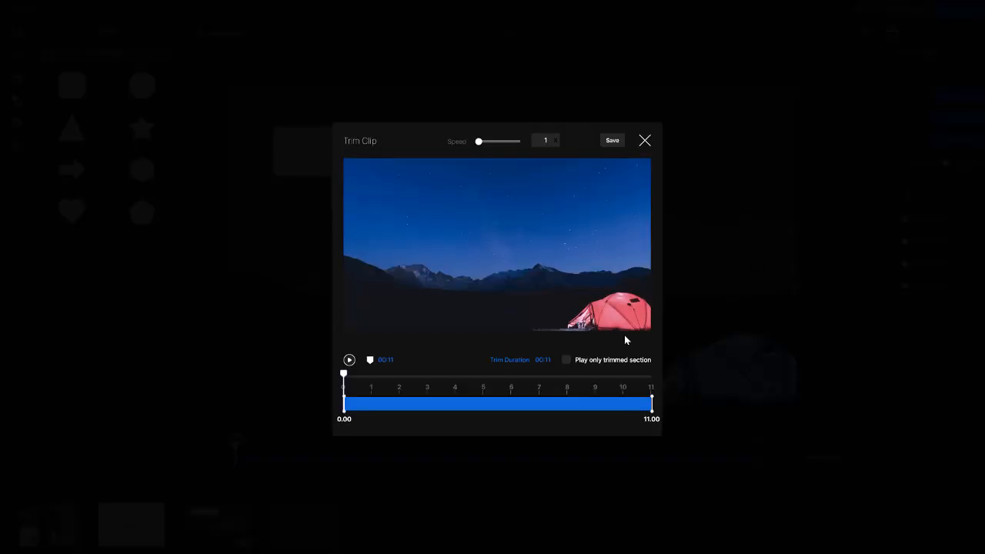
{"action": "left_click_drag", "start_coordinate": [652, 401], "coordinate": [484, 404]}
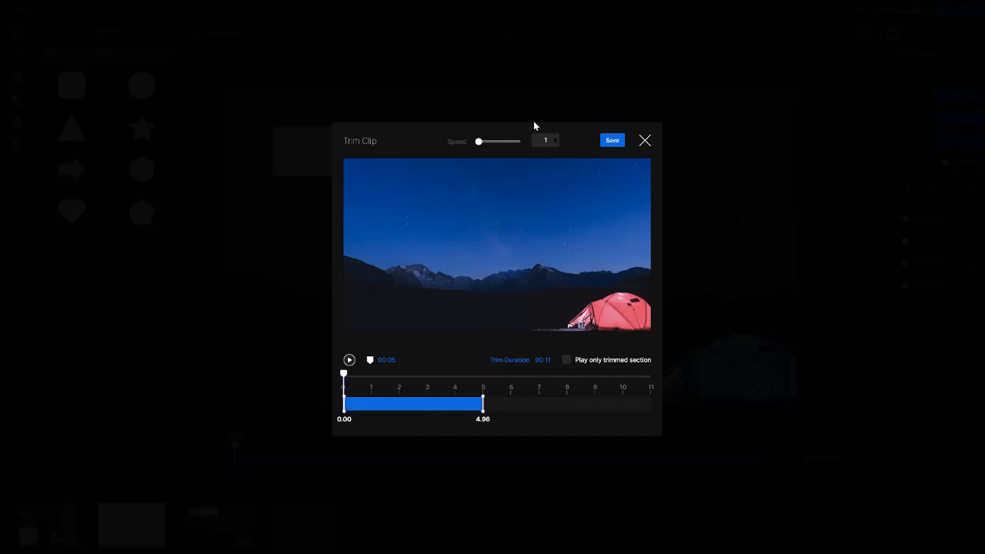
{"action": "left_click", "coordinate": [612, 141]}
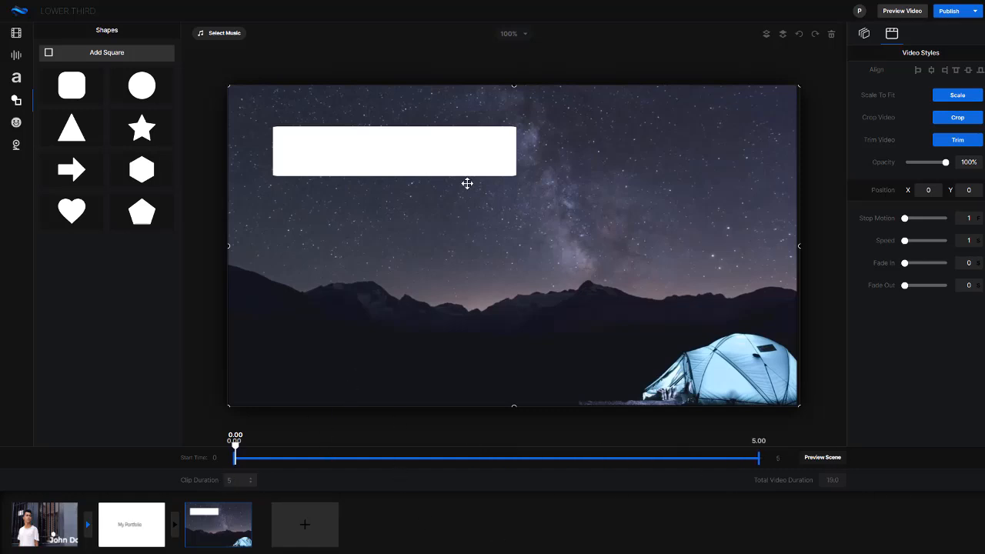
- Set the white rectangle's opacity to 40
{"action": "left_click", "coordinate": [436, 166]}
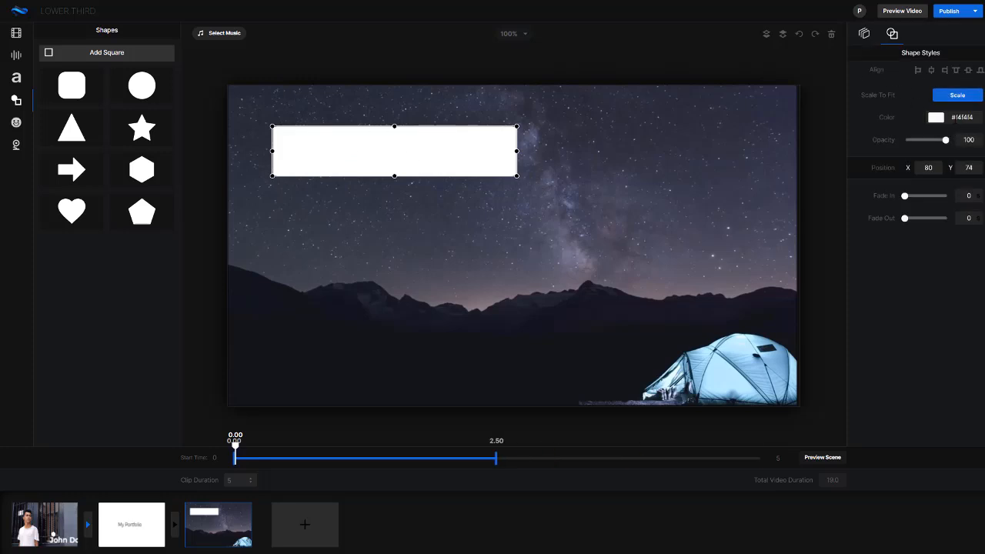
{"action": "left_click_drag", "start_coordinate": [945, 143], "coordinate": [922, 143]}
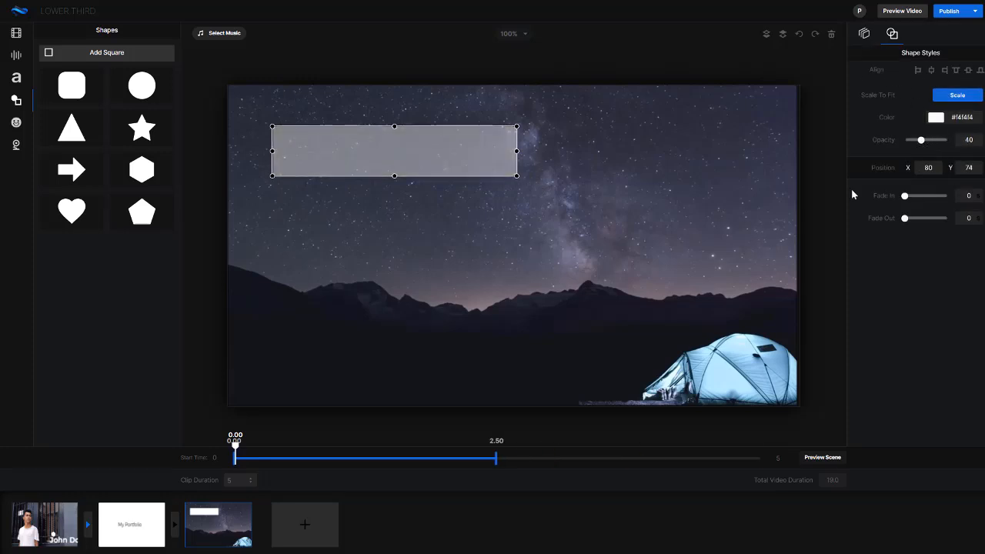
{"action": "left_click", "coordinate": [204, 156]}
- Add a headline text over the translucent rectangle at about X 156, Y 83, and color it black (000000)
{"action": "left_click", "coordinate": [16, 80]}
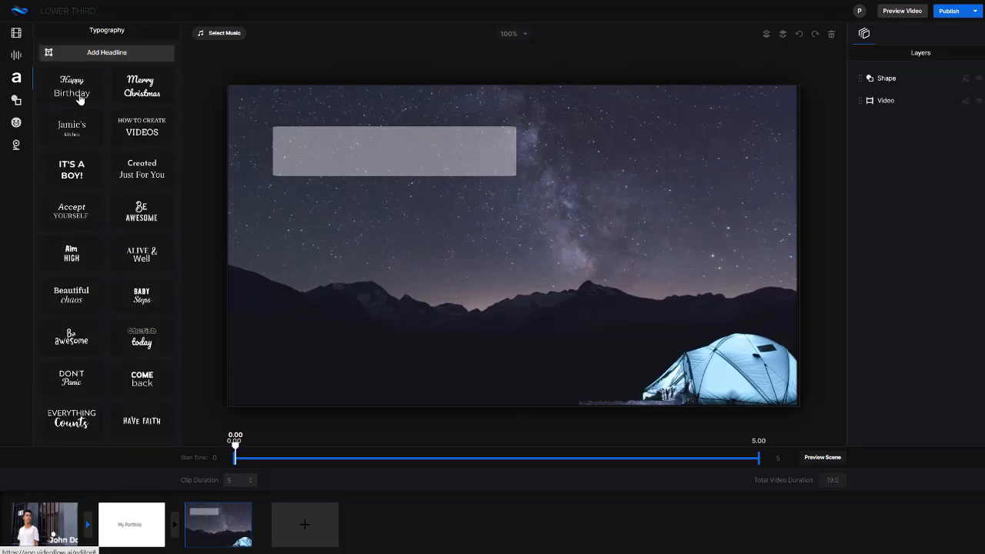
{"action": "left_click", "coordinate": [137, 54]}
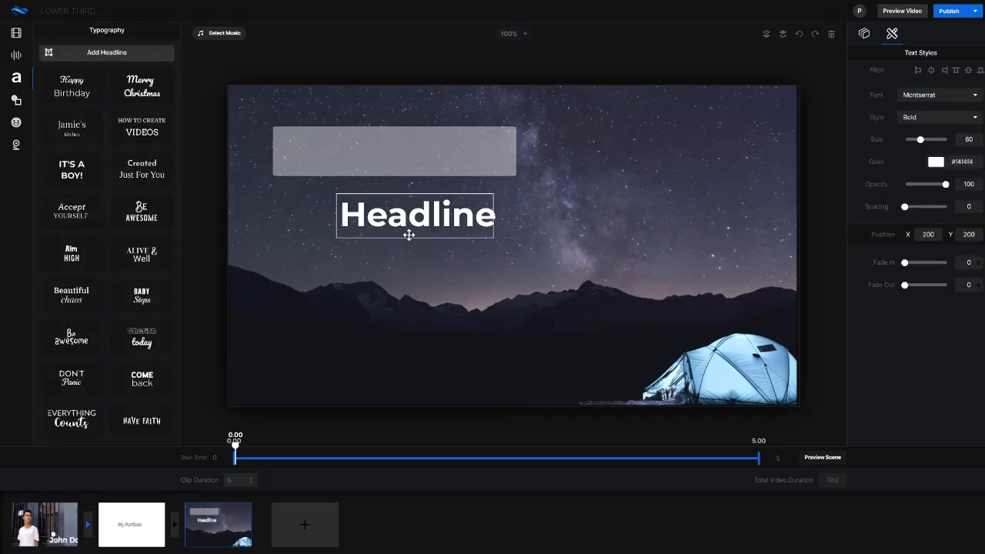
{"action": "left_click_drag", "start_coordinate": [407, 233], "coordinate": [387, 155]}
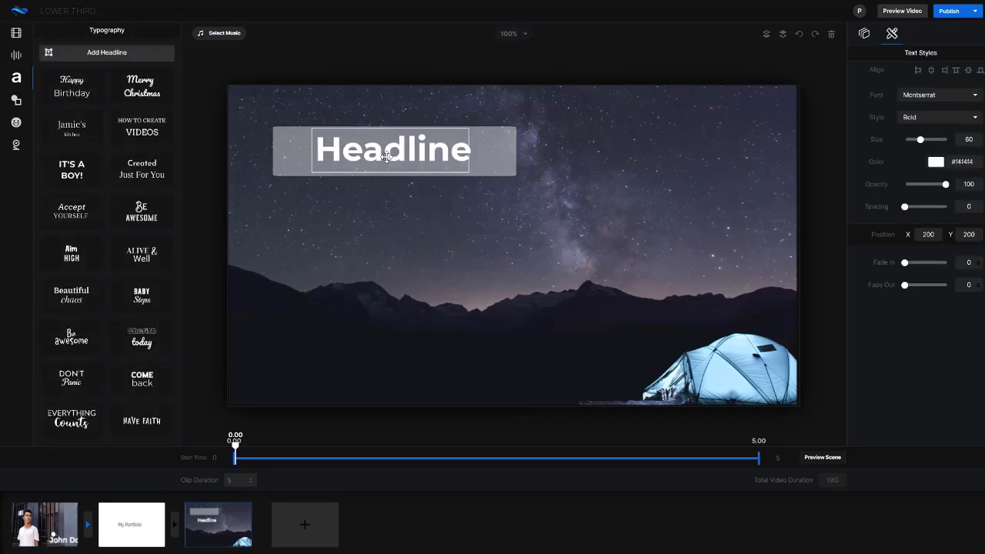
{"action": "left_click", "coordinate": [935, 162]}
{"action": "left_click_drag", "start_coordinate": [922, 222], "coordinate": [852, 254]}
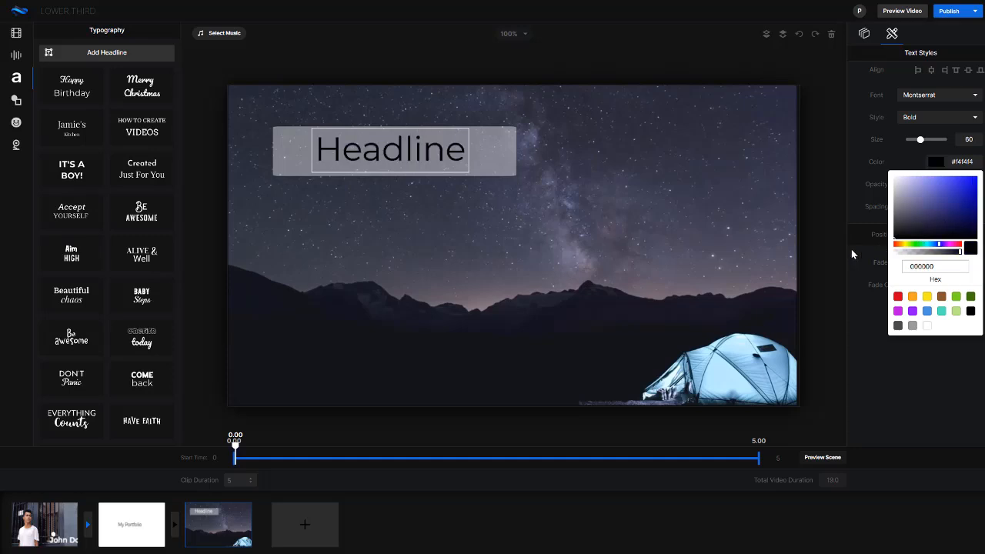
- Replace the headline's placeholder text with "Northern Lights"
{"action": "double_click", "coordinate": [405, 155]}
{"action": "type", "text": "N"}
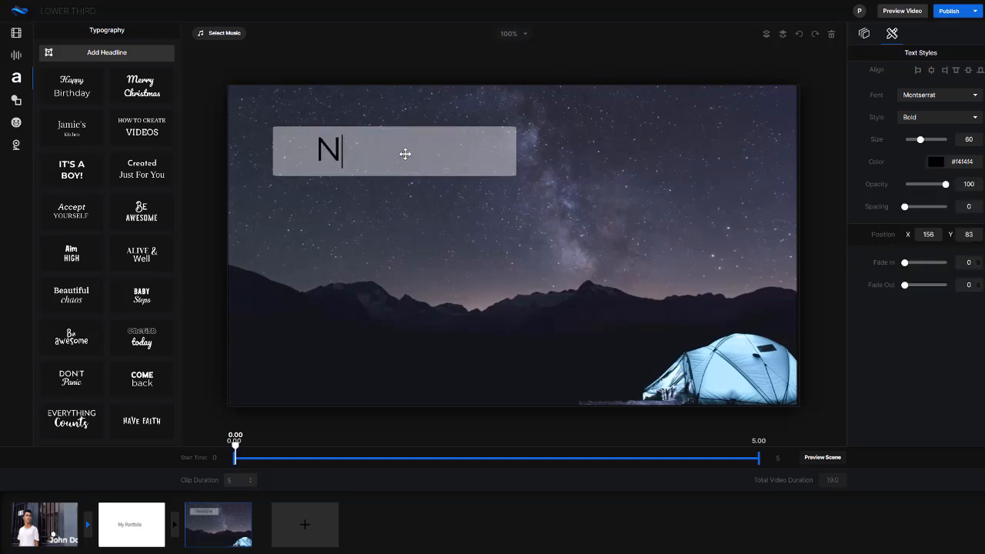
{"action": "type", "text": "orthern Lights"}
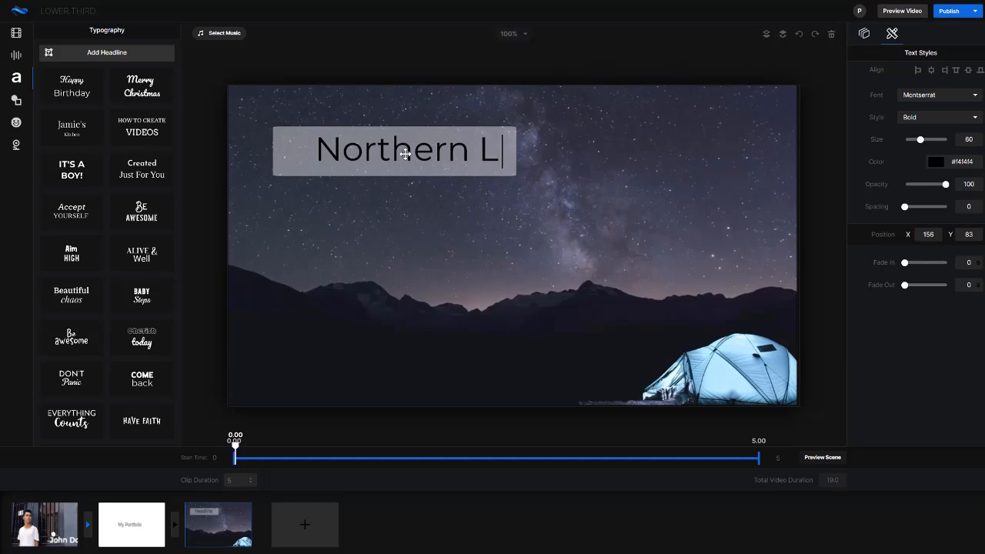
{"action": "left_click", "coordinate": [398, 218]}
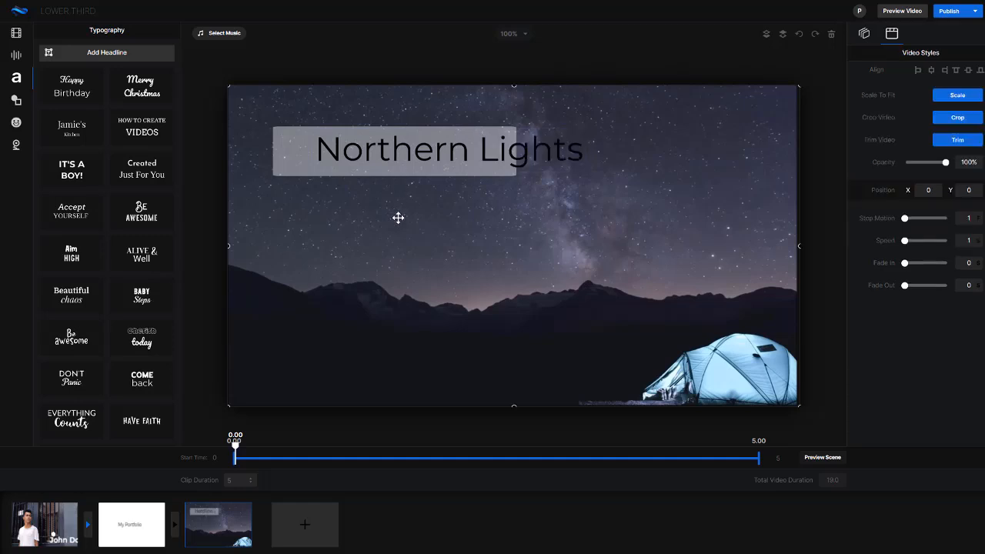
- Move the Northern Lights text to about X 63, Y 78, and widen and shift the rectangle behind it to about X 53, Y 66
{"action": "left_click_drag", "start_coordinate": [432, 158], "coordinate": [380, 150]}
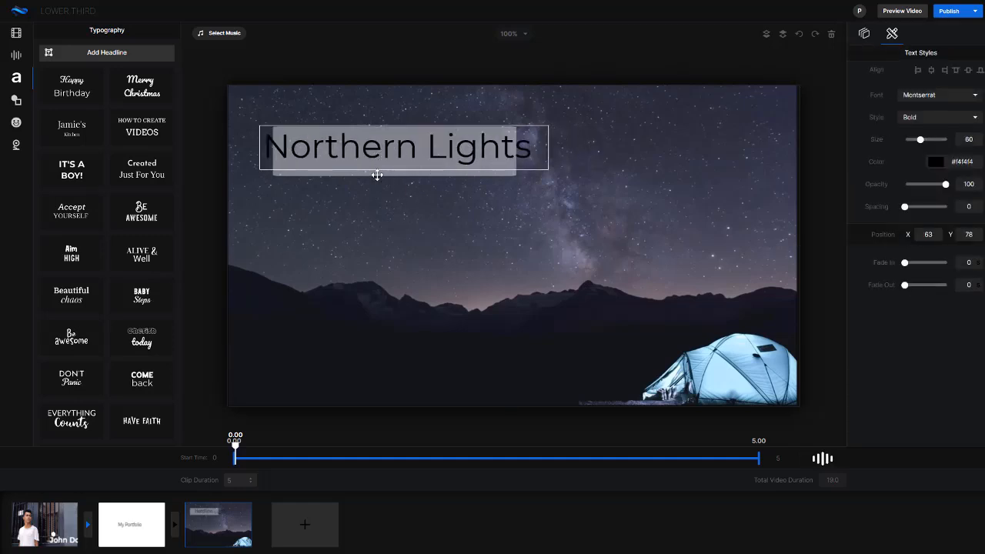
{"action": "left_click", "coordinate": [387, 173]}
{"action": "left_click", "coordinate": [521, 153]}
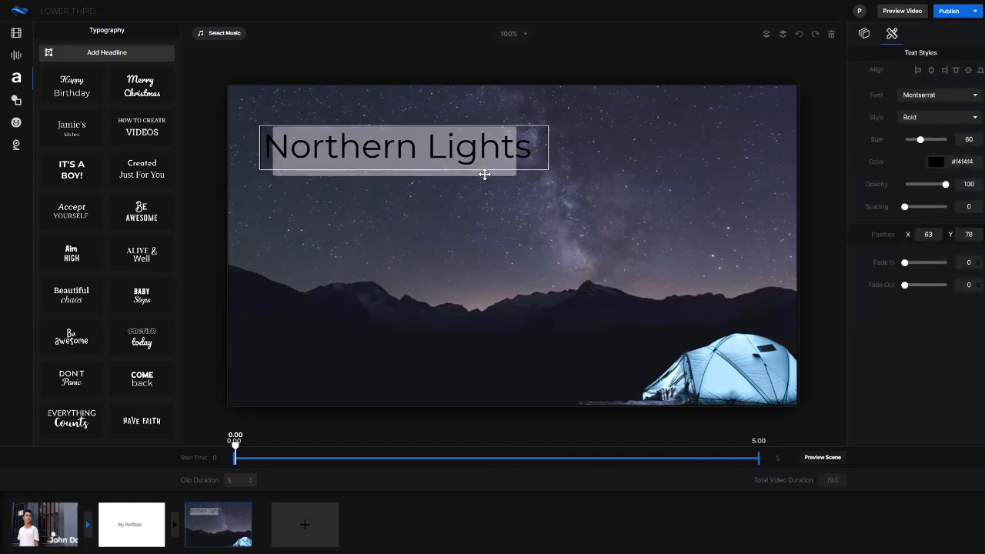
{"action": "left_click", "coordinate": [498, 162]}
{"action": "left_click", "coordinate": [521, 152]}
{"action": "left_click", "coordinate": [498, 169]}
{"action": "left_click_drag", "start_coordinate": [520, 151], "coordinate": [544, 147]}
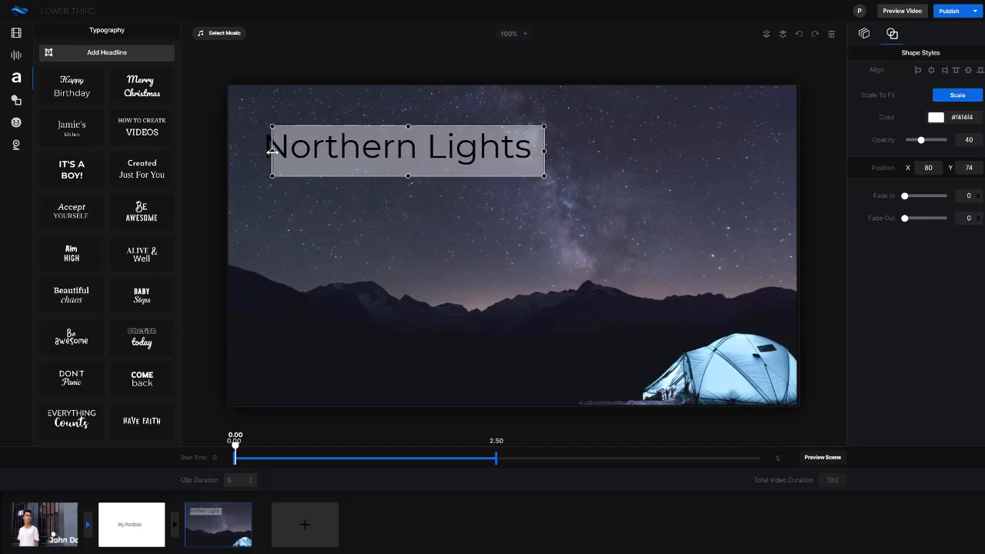
{"action": "left_click_drag", "start_coordinate": [272, 151], "coordinate": [297, 165]}
{"action": "left_click", "coordinate": [307, 290]}
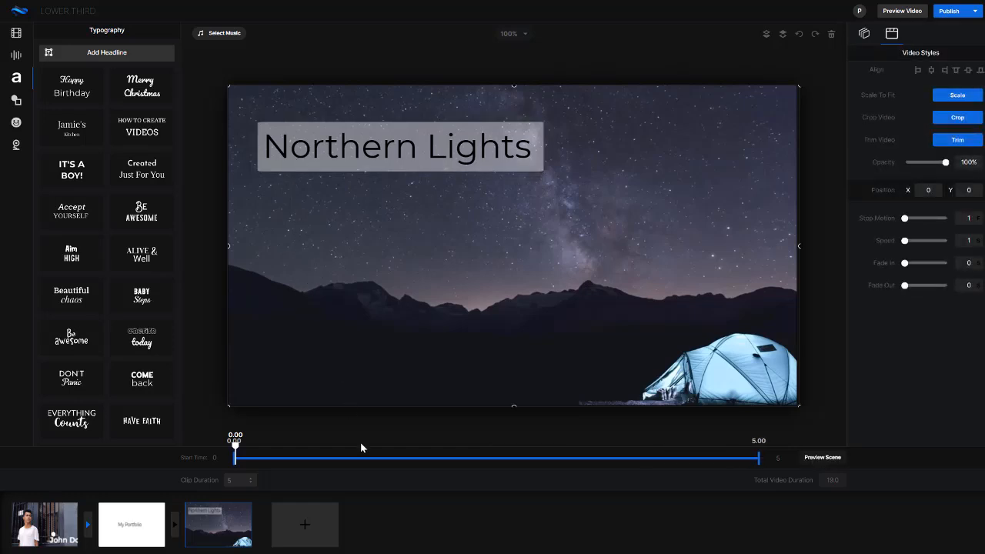
- Extend the rectangle's timing to span the scene from 0.00 to 5.00 s and return the playhead to the start
{"action": "left_click", "coordinate": [394, 148]}
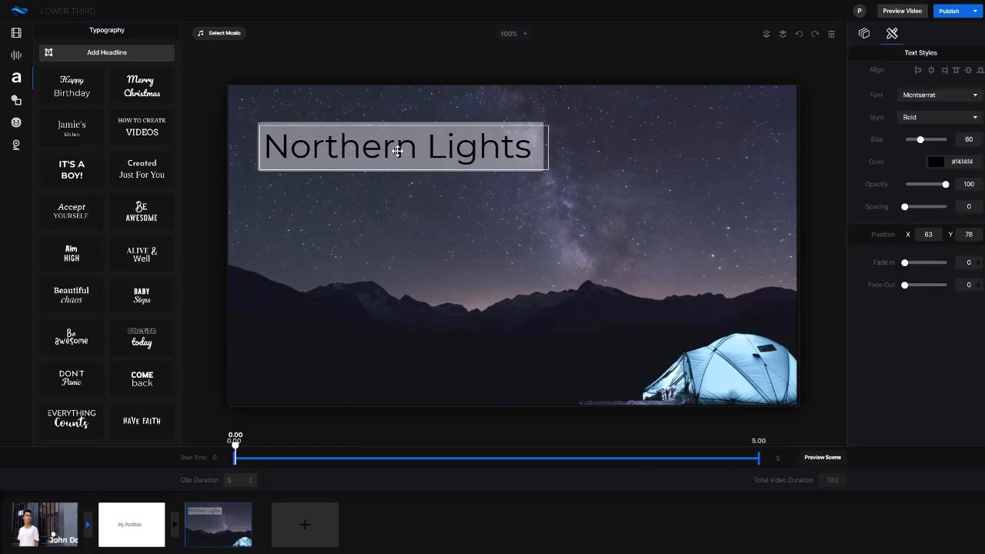
{"action": "left_click", "coordinate": [297, 119]}
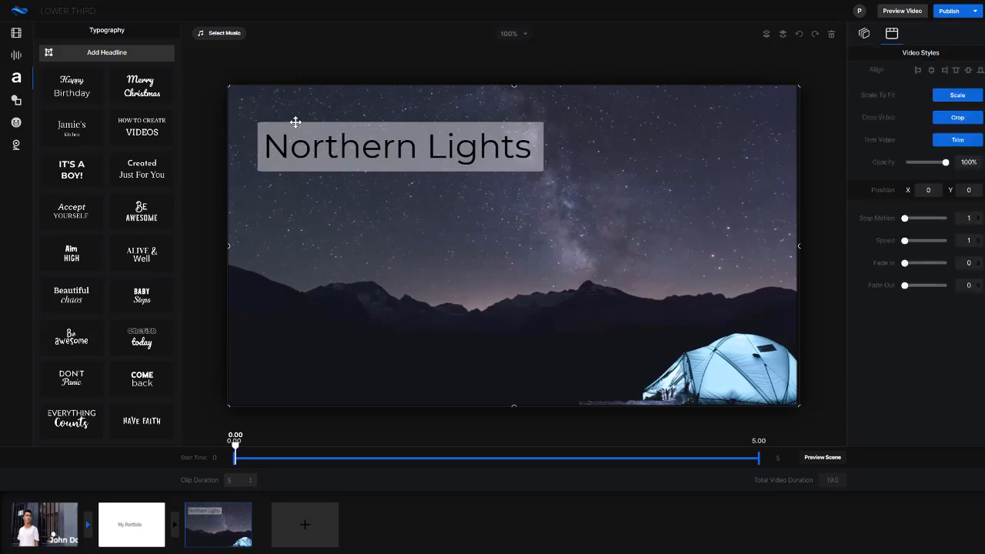
{"action": "left_click", "coordinate": [295, 123]}
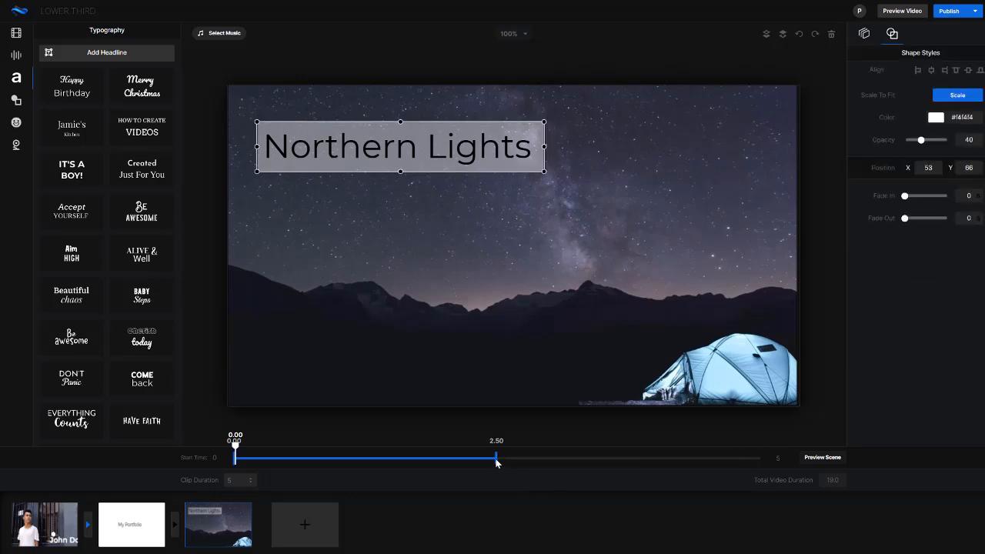
{"action": "left_click_drag", "start_coordinate": [496, 460], "coordinate": [778, 464]}
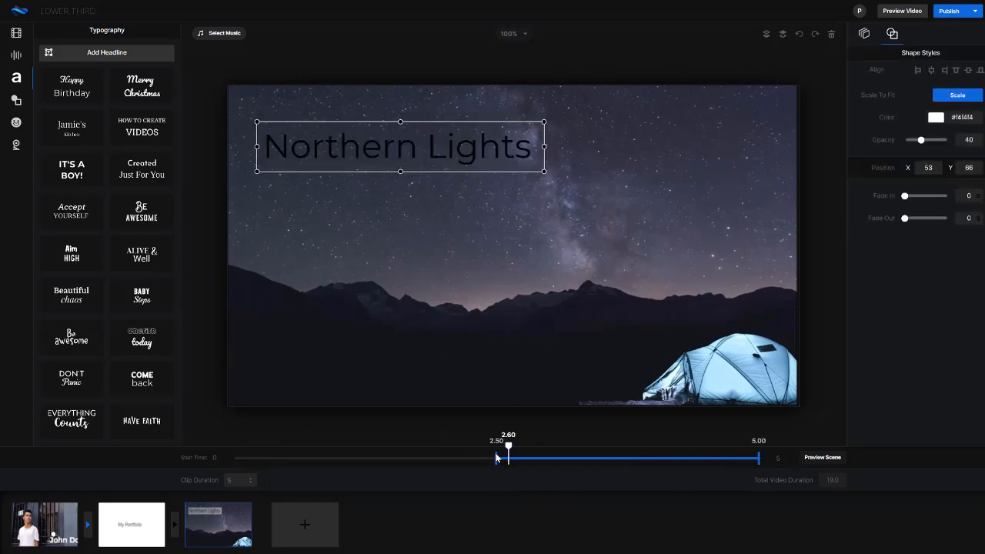
{"action": "left_click_drag", "start_coordinate": [496, 458], "coordinate": [466, 458]}
{"action": "left_click_drag", "start_coordinate": [377, 455], "coordinate": [227, 454]}
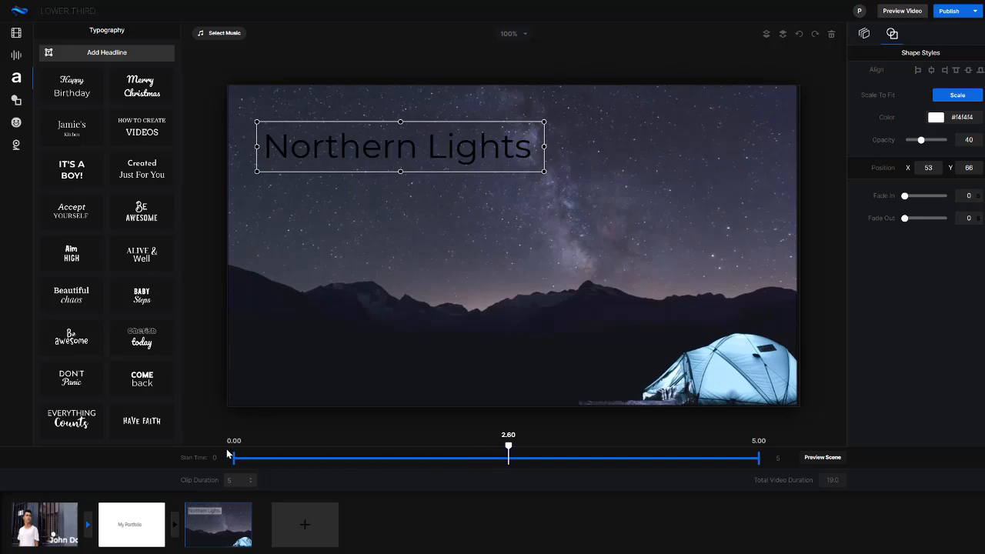
{"action": "left_click_drag", "start_coordinate": [508, 446], "coordinate": [191, 404]}
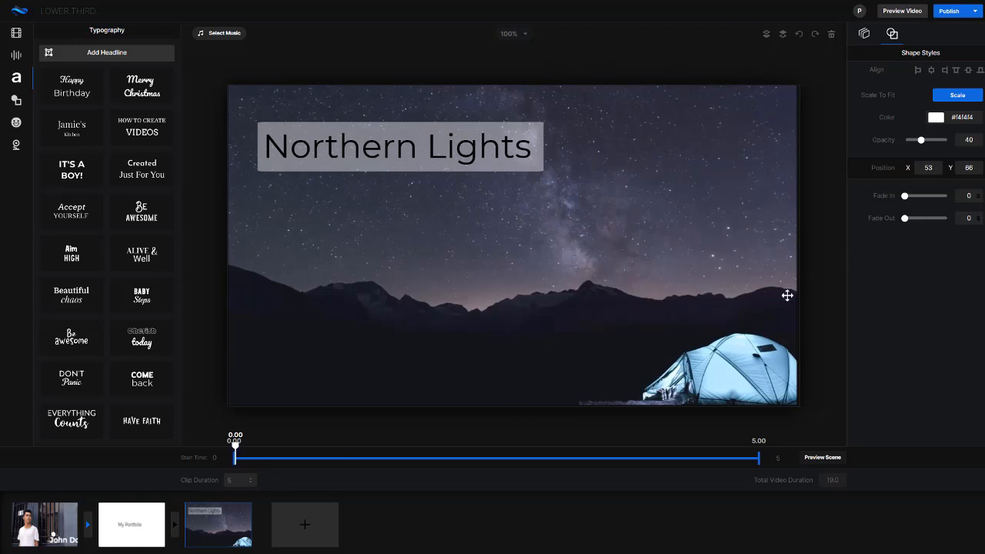
- Set both fade in and fade out to 0.2 for the Northern Lights text and for the rectangle behind it
{"action": "left_click", "coordinate": [325, 144]}
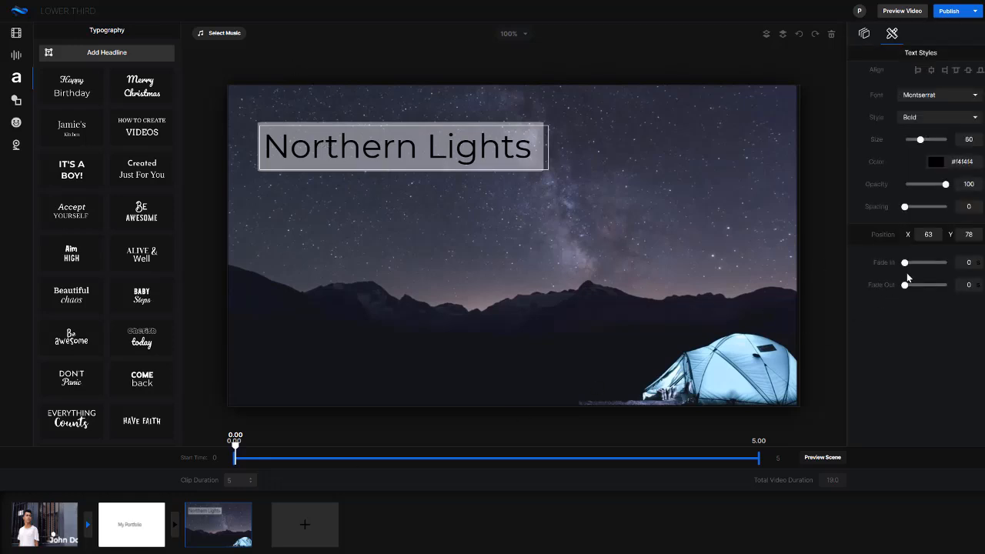
{"action": "left_click_drag", "start_coordinate": [910, 266], "coordinate": [921, 285]}
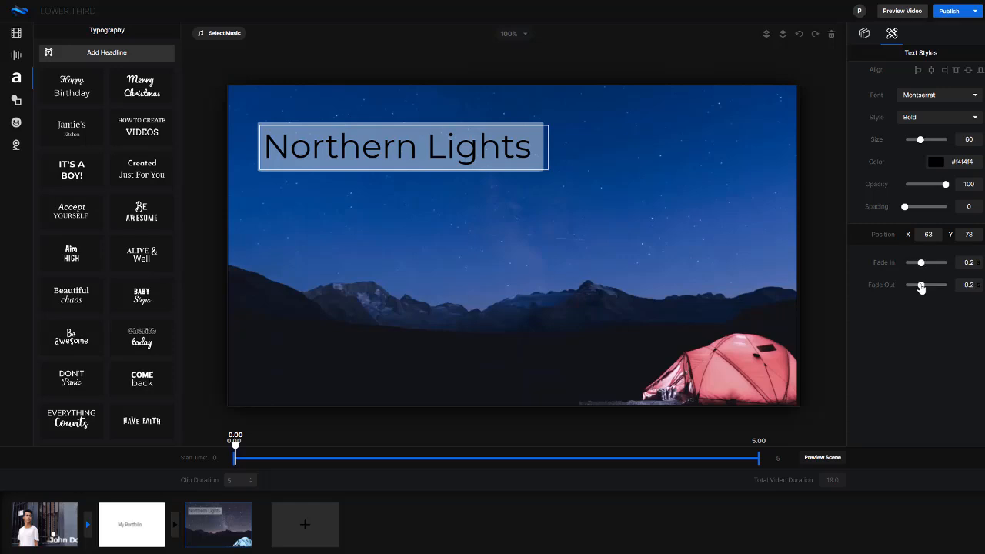
{"action": "left_click", "coordinate": [431, 170]}
{"action": "left_click_drag", "start_coordinate": [903, 218], "coordinate": [922, 197]}
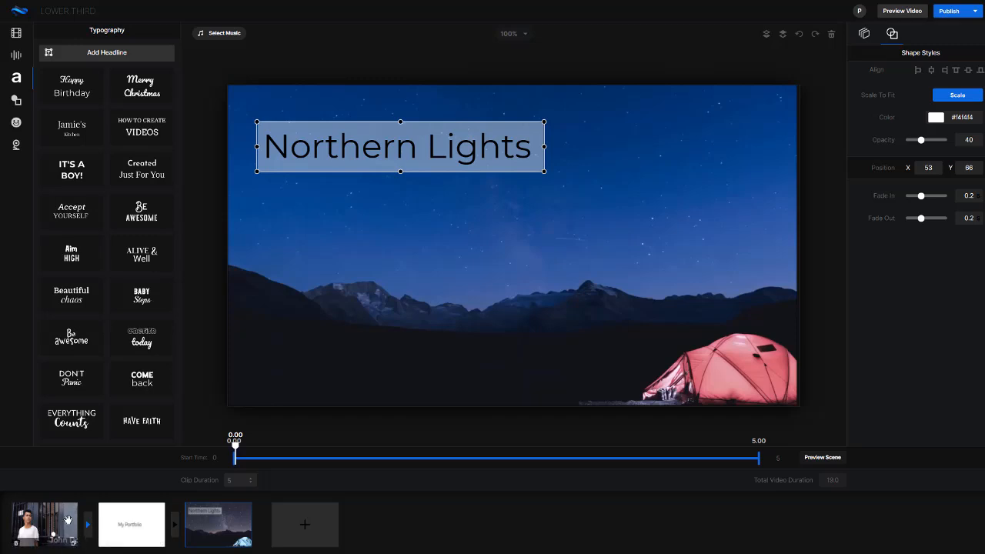
{"action": "left_click_drag", "start_coordinate": [67, 520], "coordinate": [77, 547]}
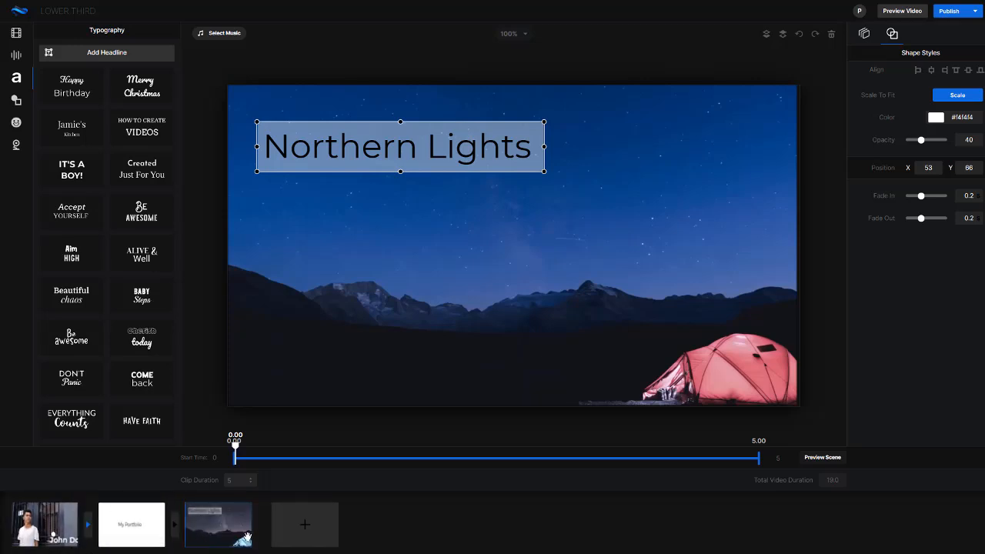
{"action": "mouse_move", "coordinate": [248, 536]}
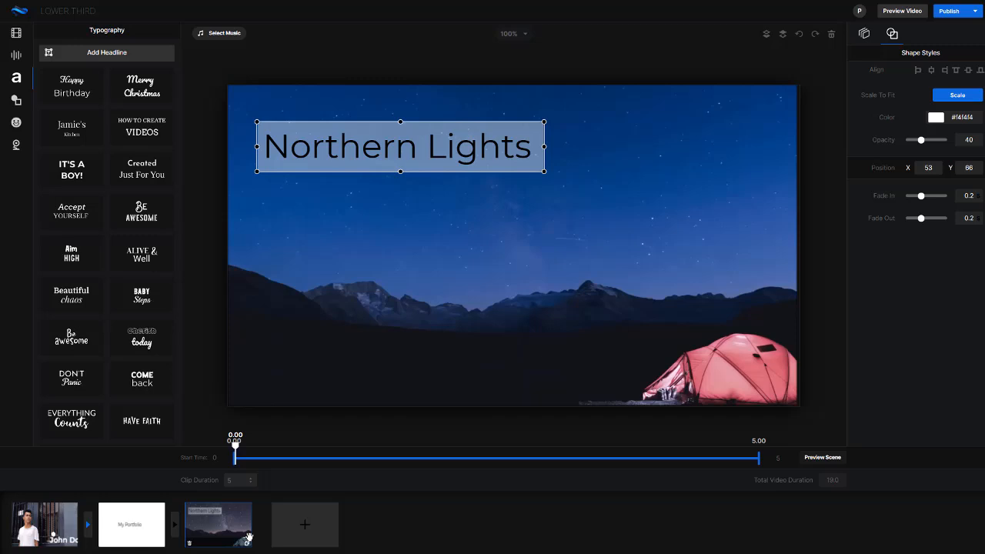
- Open the collection of animated emojis
{"action": "left_click", "coordinate": [16, 121]}
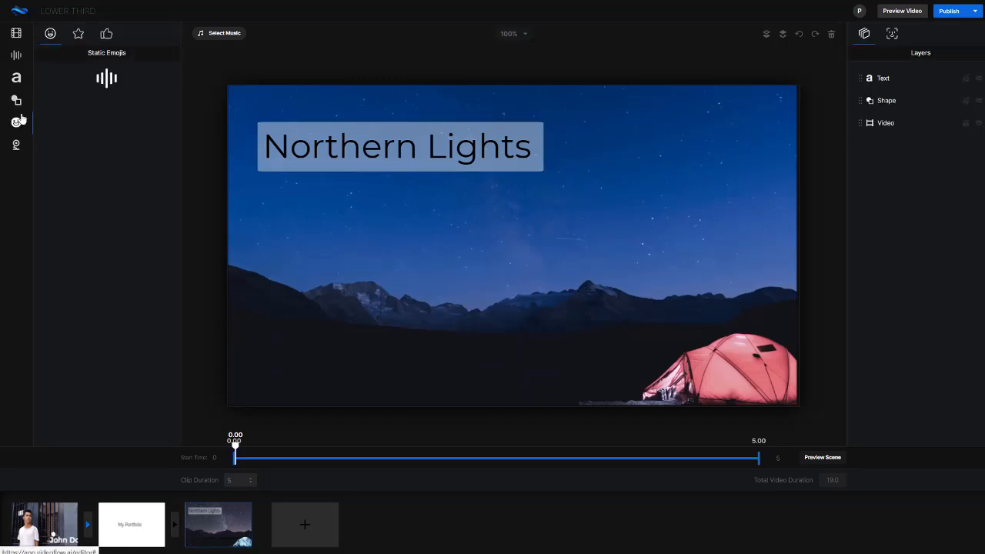
{"action": "left_click", "coordinate": [79, 34]}
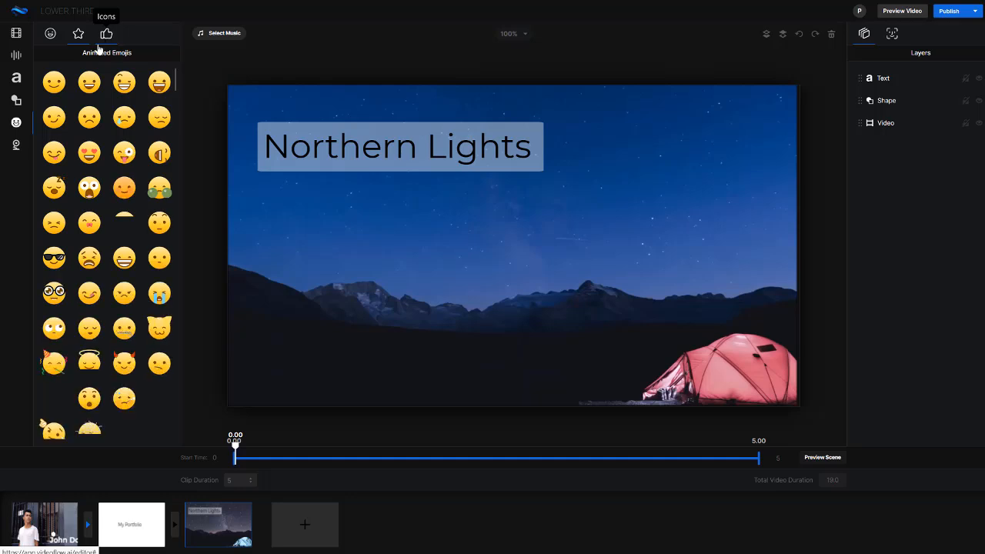
{"action": "left_click", "coordinate": [54, 80]}
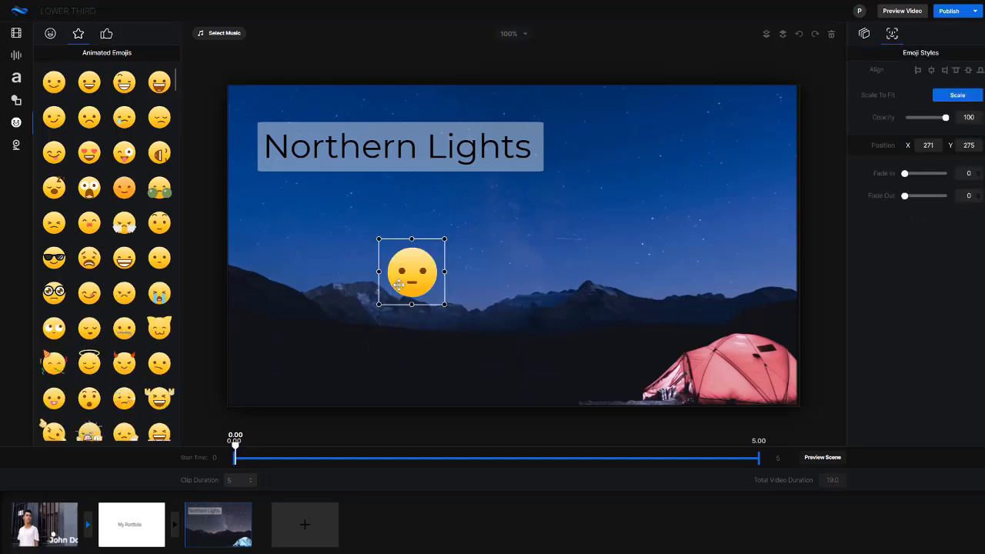
{"action": "left_click_drag", "start_coordinate": [410, 270], "coordinate": [752, 348]}
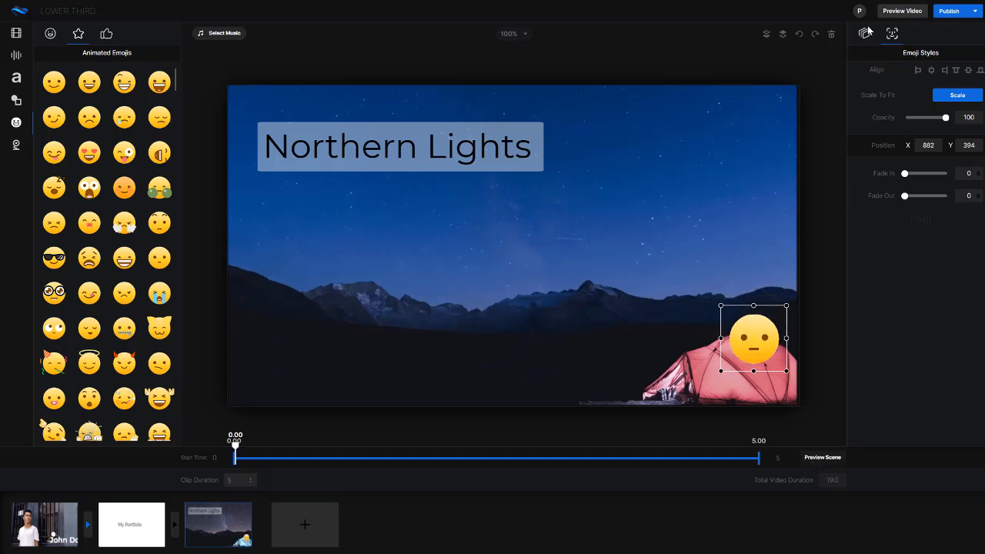
{"action": "left_click", "coordinate": [831, 35]}
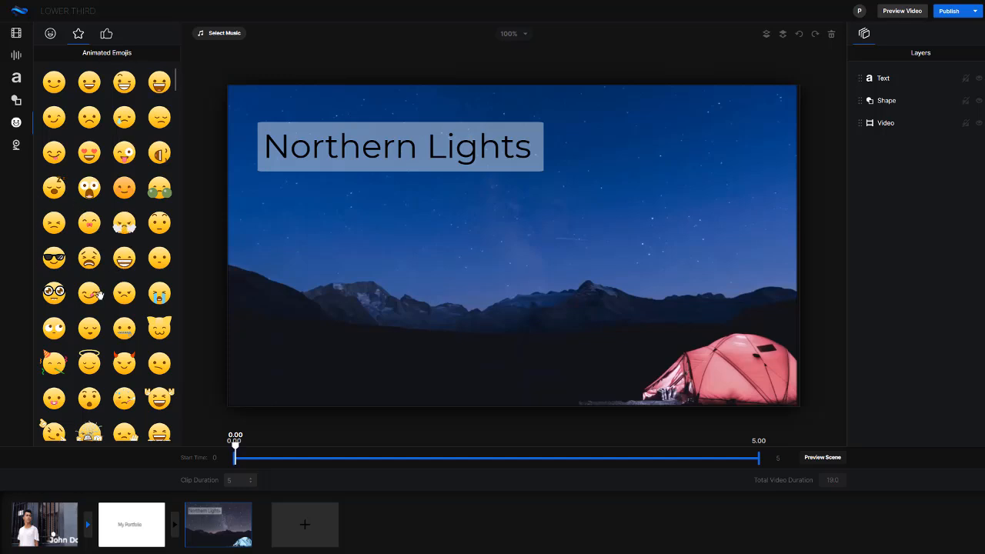
- Add the animated winking emoji with pointing hands over the tent at about X 896, Y 449
{"action": "scroll", "coordinate": [112, 314], "scroll_direction": "down", "scroll_amount": 1}
{"action": "scroll", "coordinate": [113, 314], "scroll_direction": "down", "scroll_amount": 3}
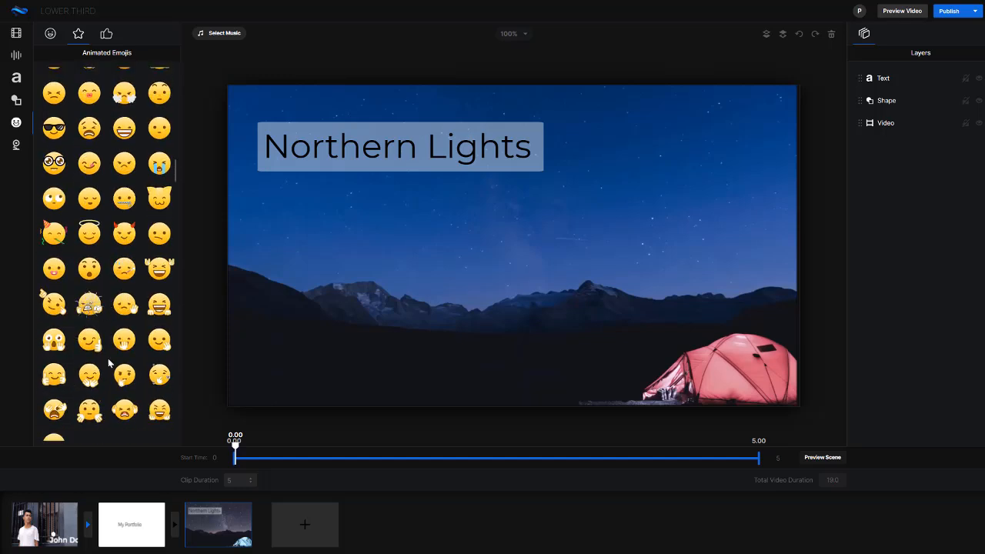
{"action": "left_click_drag", "start_coordinate": [53, 305], "coordinate": [758, 367]}
{"action": "left_click", "coordinate": [584, 370]}
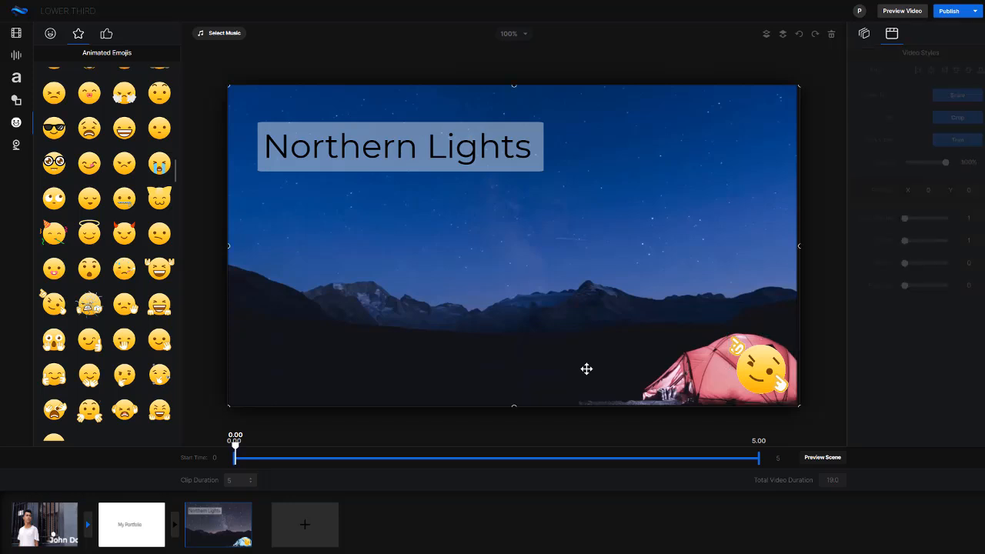
{"action": "left_click", "coordinate": [776, 369]}
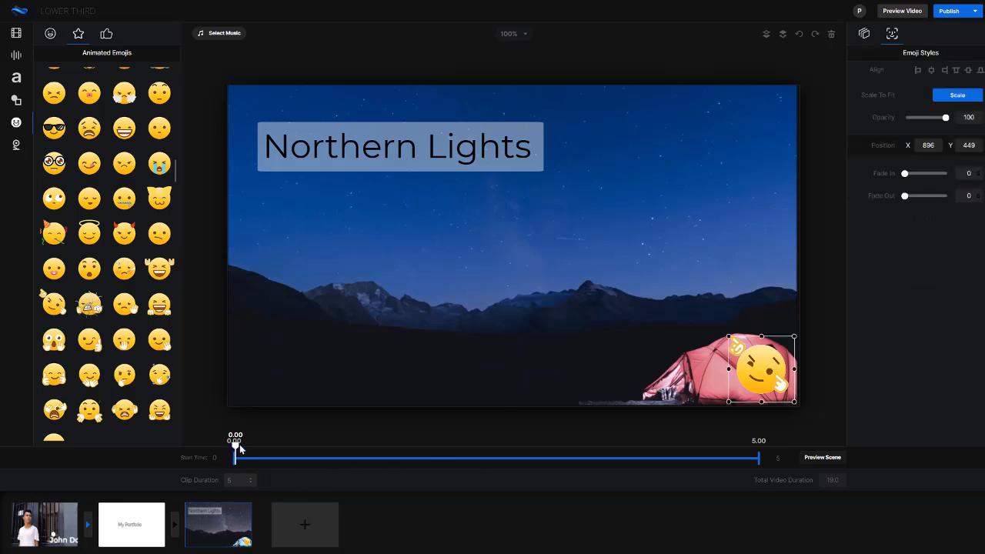
- Trim the winking emoji's timing to run from about 1.08 to 3.30 s and return the playhead to the start
{"action": "left_click_drag", "start_coordinate": [277, 449], "coordinate": [235, 449]}
{"action": "left_click", "coordinate": [761, 370]}
{"action": "left_click_drag", "start_coordinate": [905, 174], "coordinate": [969, 174]}
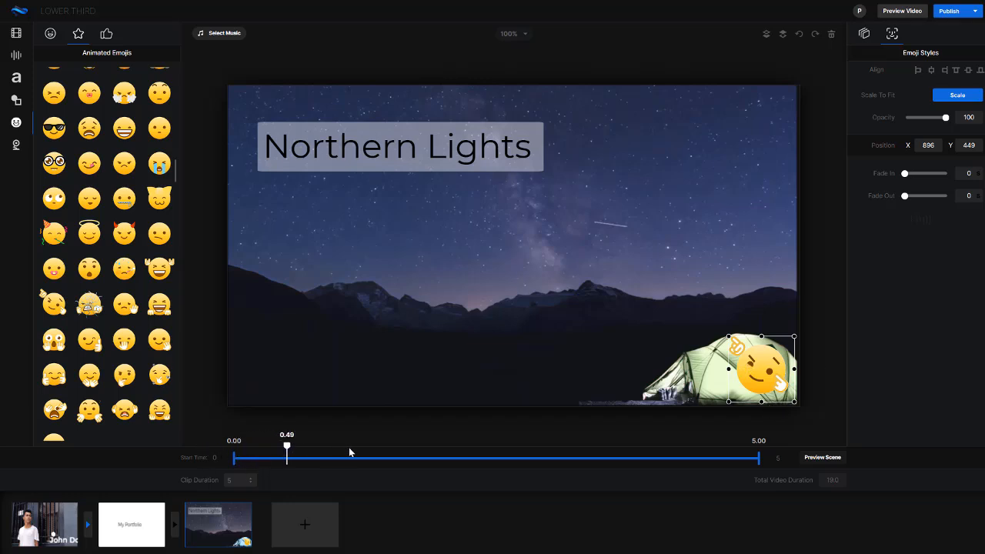
{"action": "left_click_drag", "start_coordinate": [235, 464], "coordinate": [347, 461]}
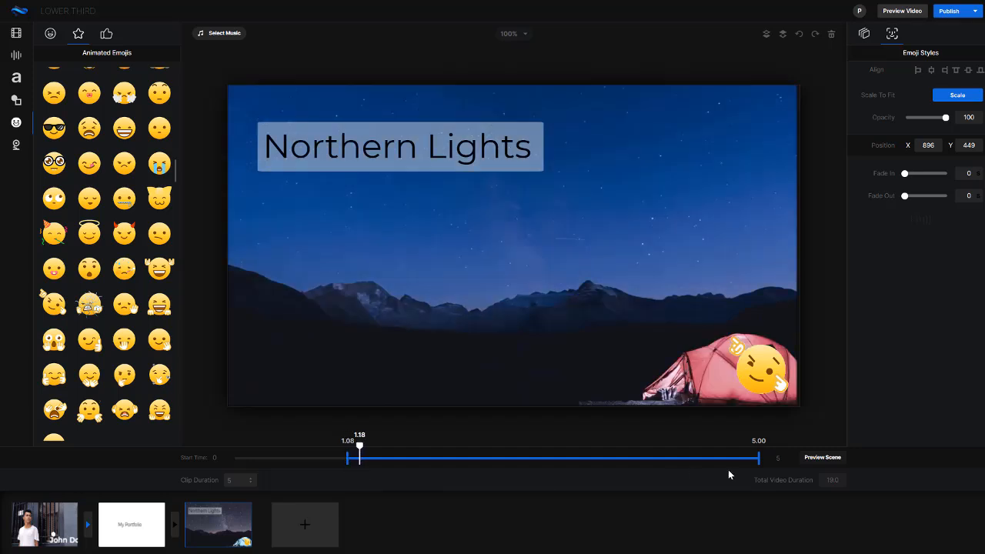
{"action": "left_click_drag", "start_coordinate": [761, 458], "coordinate": [579, 466]}
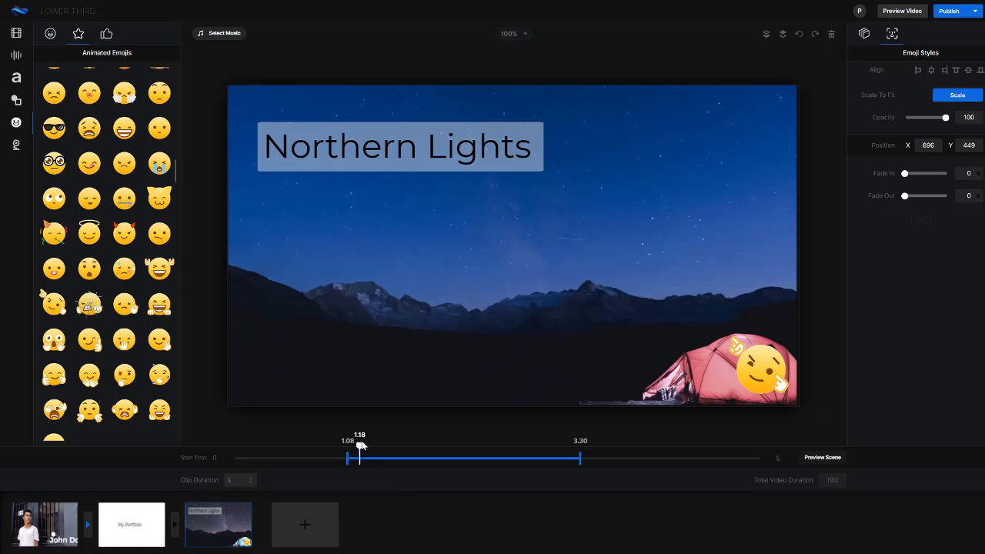
{"action": "left_click_drag", "start_coordinate": [361, 447], "coordinate": [220, 431]}
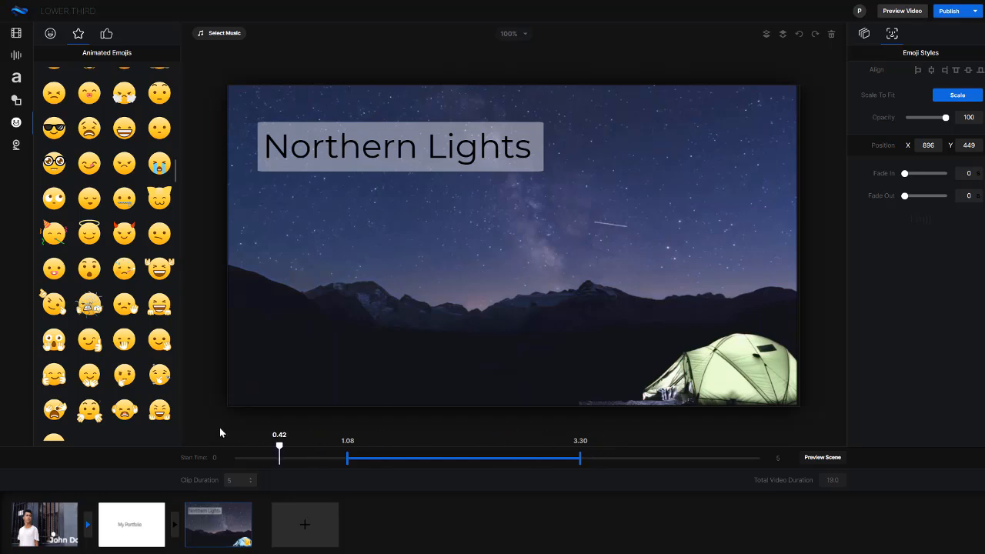
- Look over the layers of the night-sky, My Portfolio and opening scenes, and view the Icons collection
{"action": "left_click", "coordinate": [864, 33]}
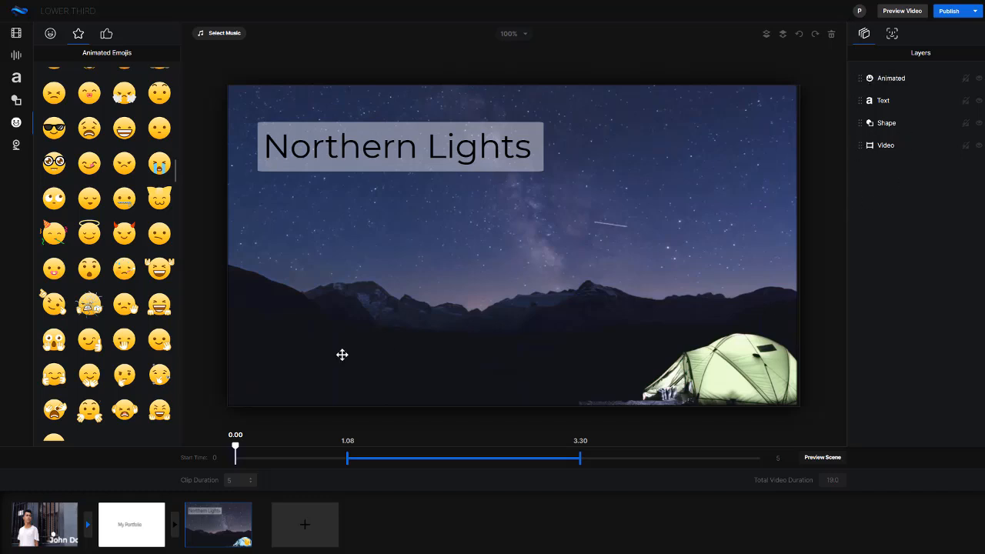
{"action": "left_click", "coordinate": [131, 524]}
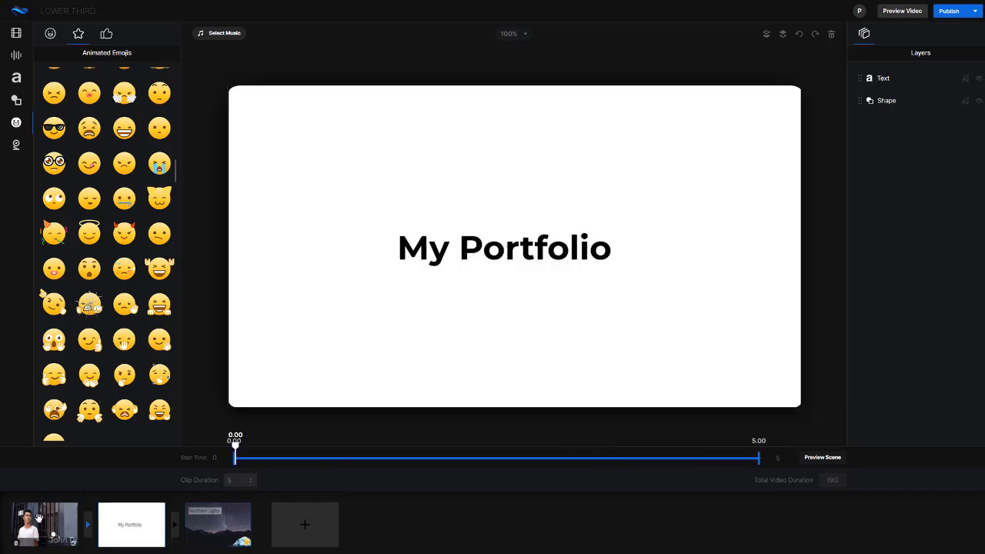
{"action": "left_click", "coordinate": [35, 521]}
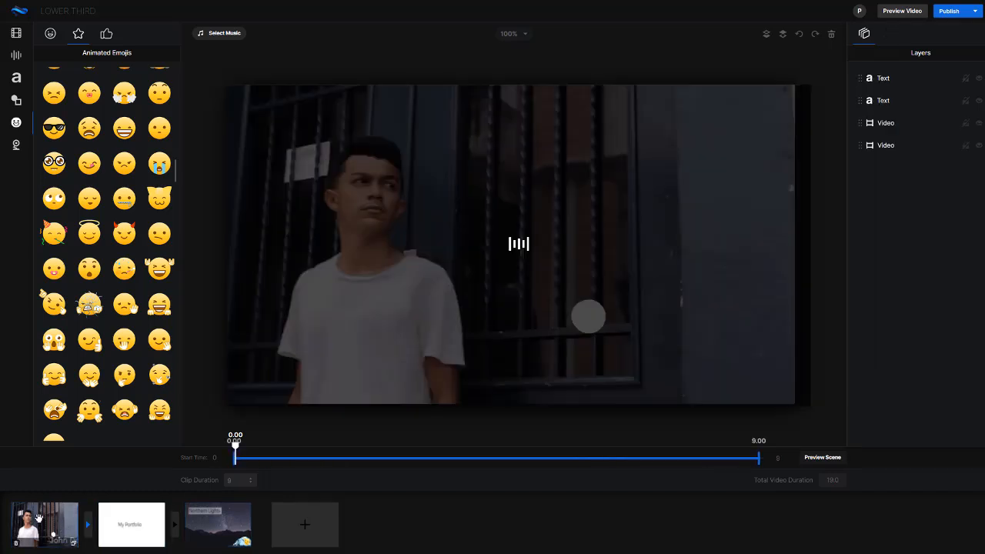
{"action": "left_click", "coordinate": [105, 34]}
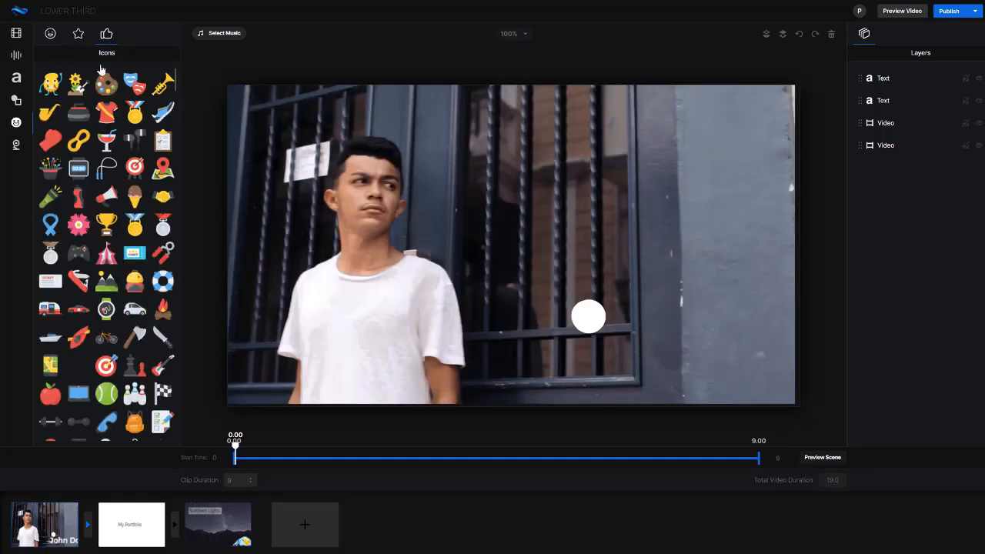
- View the publishing options and play a preview of the whole video
{"action": "left_click", "coordinate": [971, 12]}
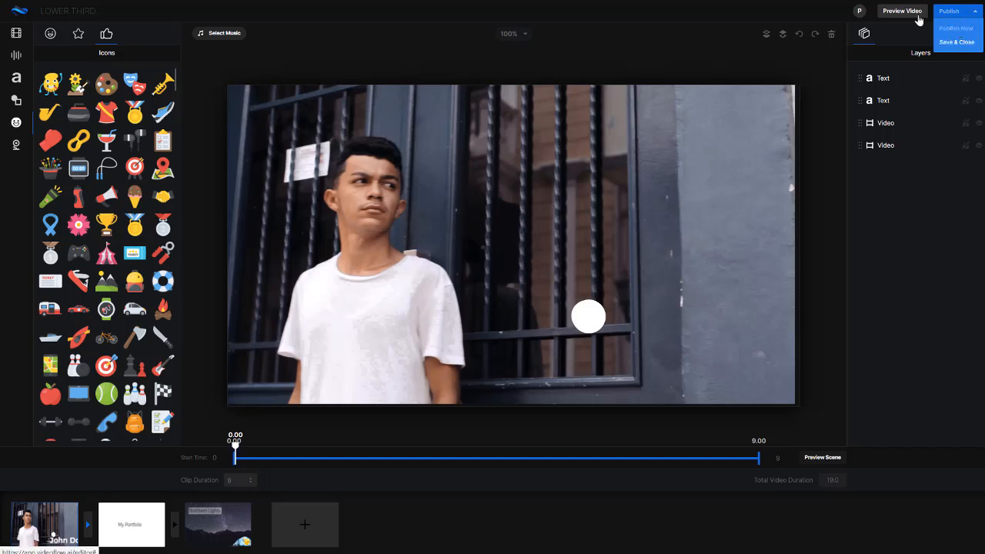
{"action": "left_click", "coordinate": [830, 13]}
{"action": "left_click", "coordinate": [901, 12]}
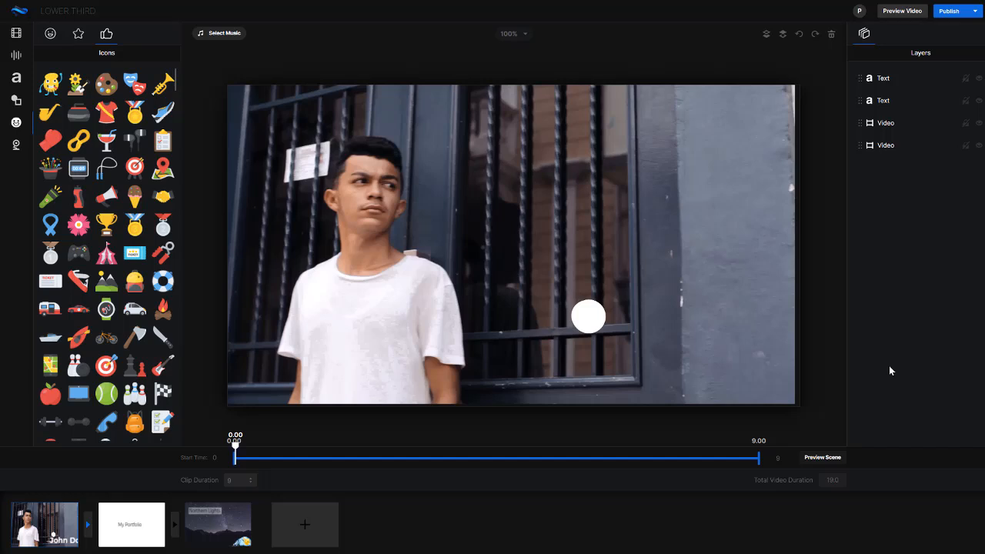
- Examine the audio recording and text-to-speech options and the tracks in the music library
{"action": "left_click", "coordinate": [16, 55]}
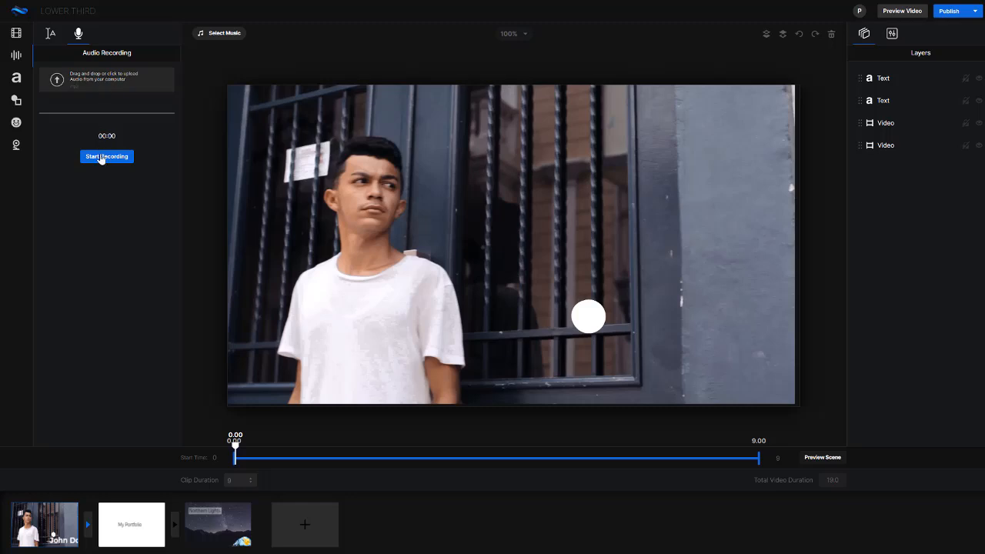
{"action": "left_click", "coordinate": [51, 34]}
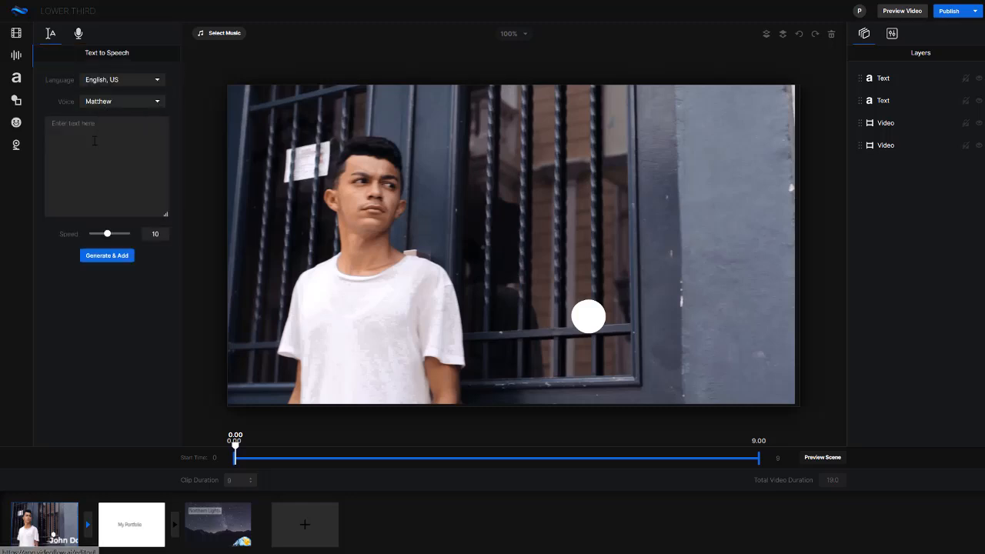
{"action": "left_click", "coordinate": [224, 34]}
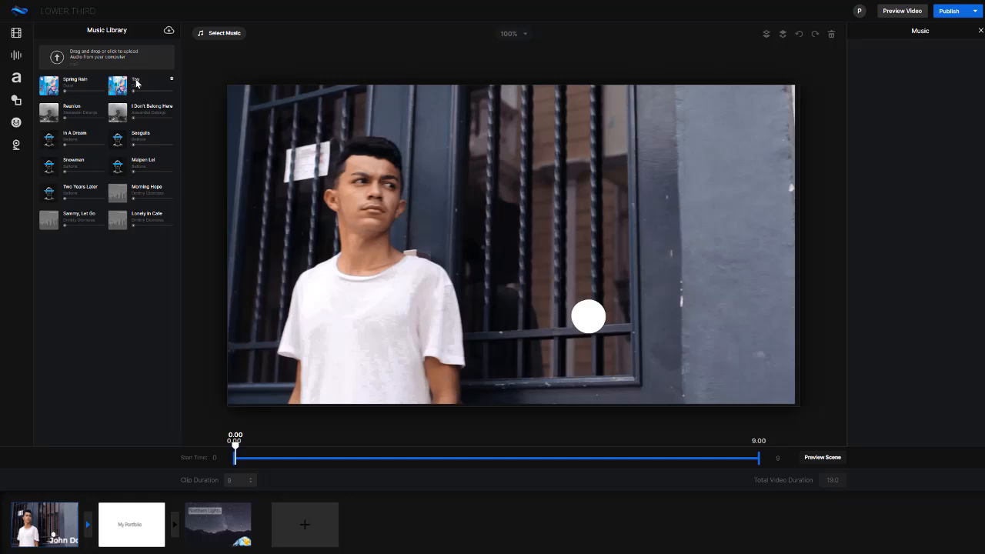
{"action": "mouse_move", "coordinate": [120, 87]}
- Publish the video by choosing its output resolution and starting the render
{"action": "left_click", "coordinate": [949, 13]}
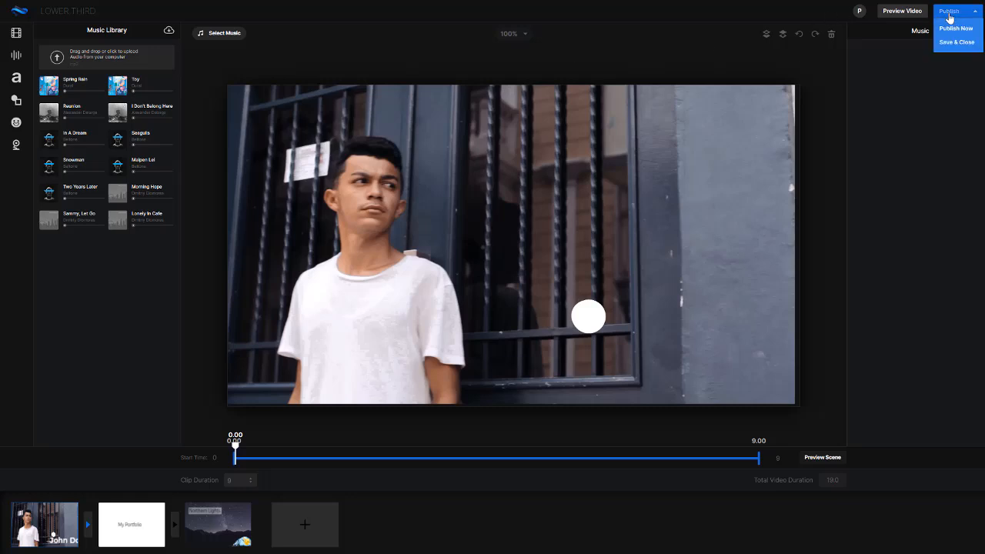
{"action": "left_click", "coordinate": [951, 35]}
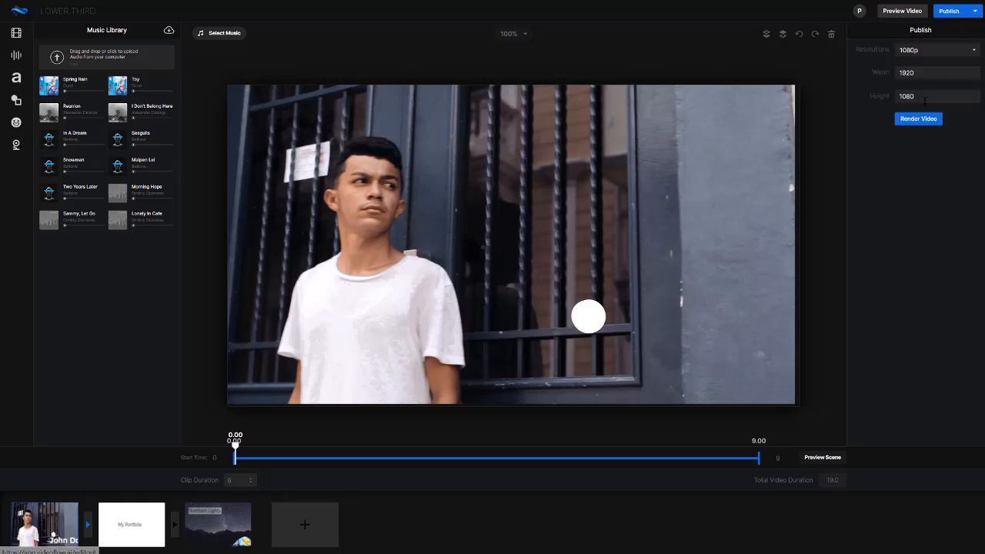
{"action": "left_click", "coordinate": [946, 50]}
{"action": "left_click", "coordinate": [920, 100]}
{"action": "left_click", "coordinate": [910, 120]}
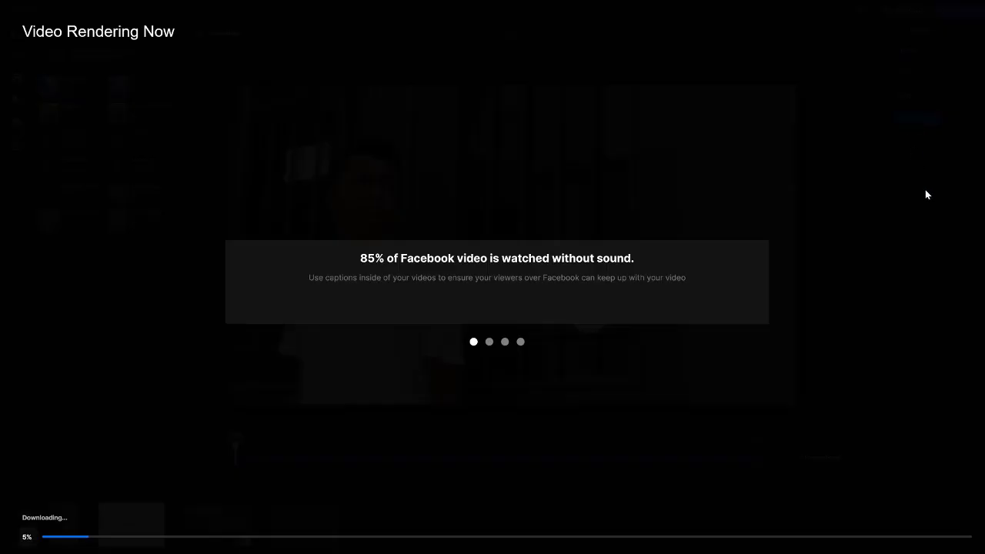